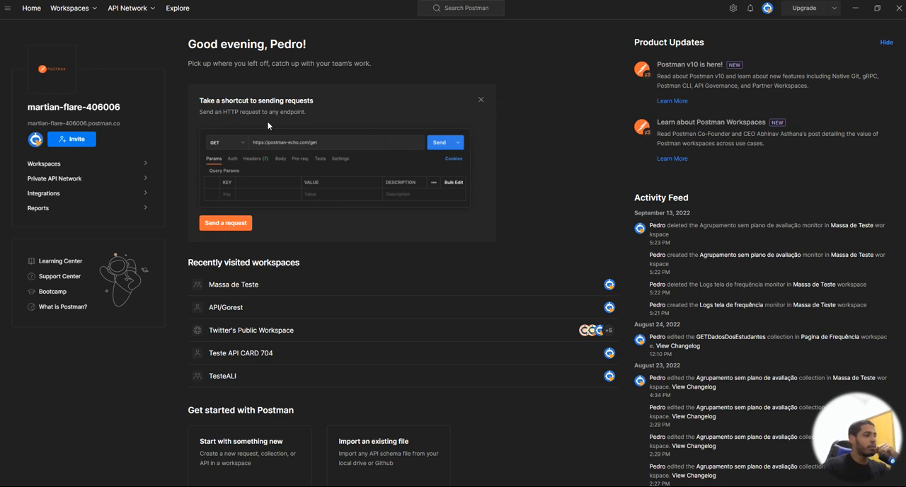
Step: Look through the popular APIs listed on the Postman home page
scroll(461, 263, "down", 6)
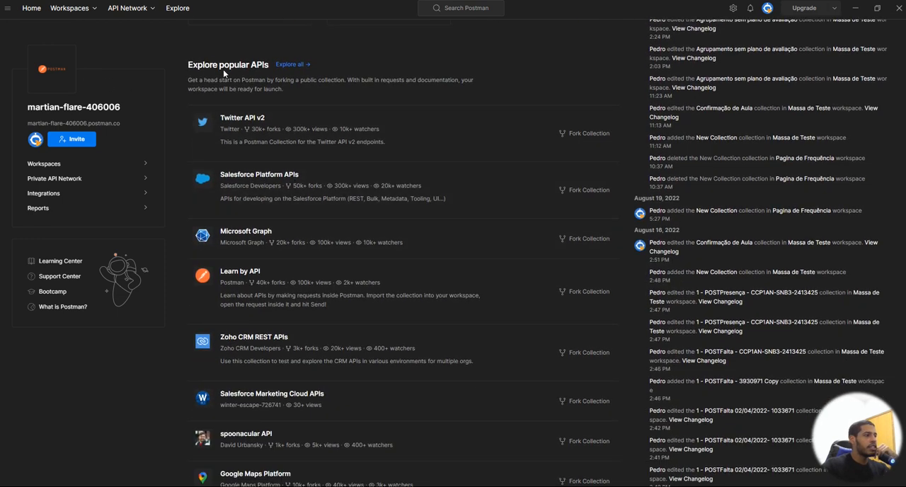
left_click_drag(187, 64, 274, 68)
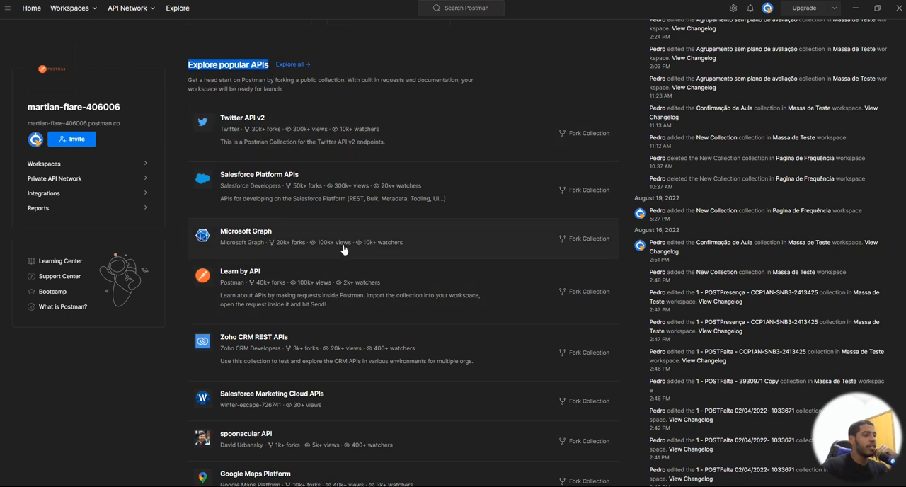
scroll(287, 240, "down", 4)
scroll(307, 255, "up", 3)
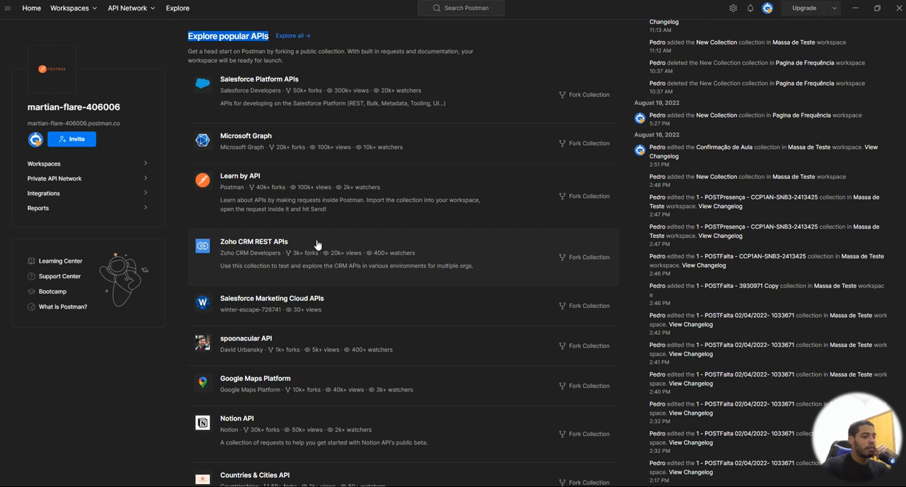
scroll(342, 209, "up", 2)
scroll(341, 211, "up", 5)
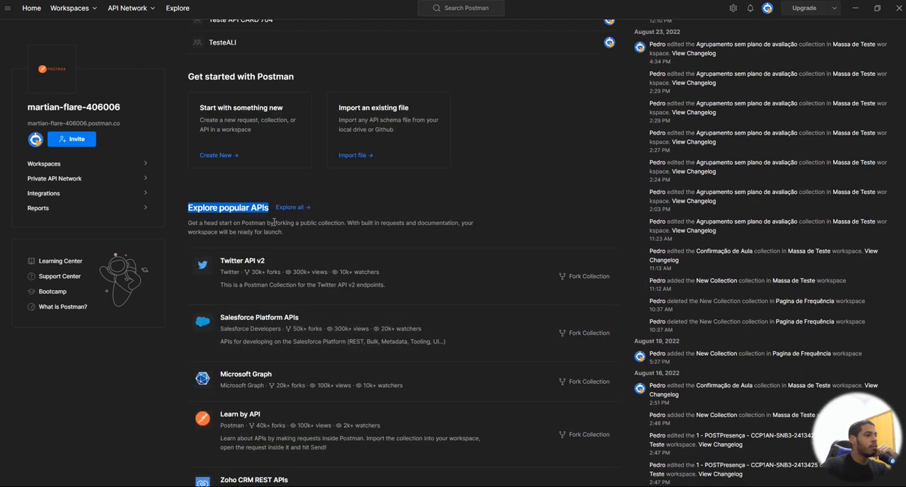
scroll(463, 258, "up", 3)
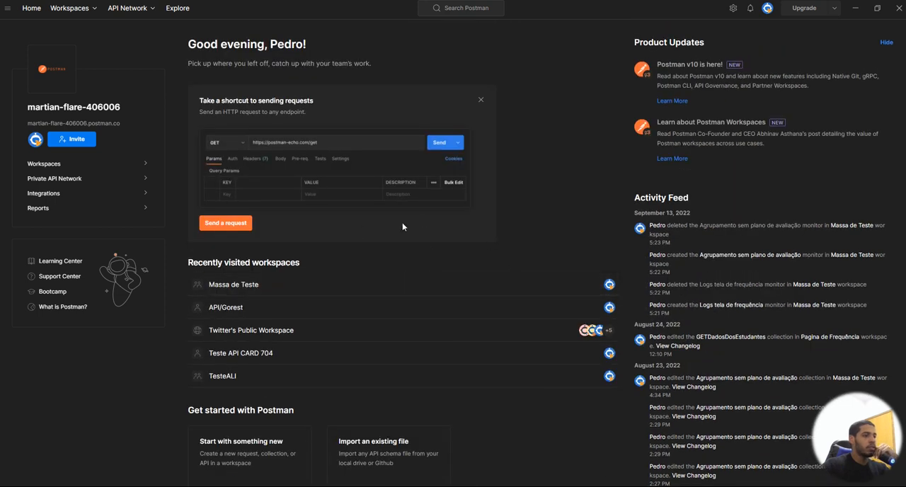
Step: Create a workspace named "Gorest API Teste Canal YT" with Team visibility and an empty summary
left_click(95, 12)
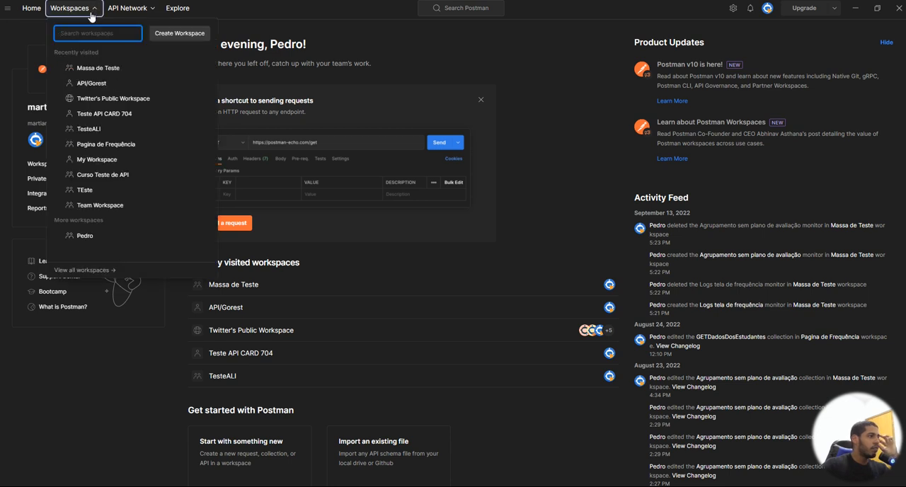
left_click(192, 34)
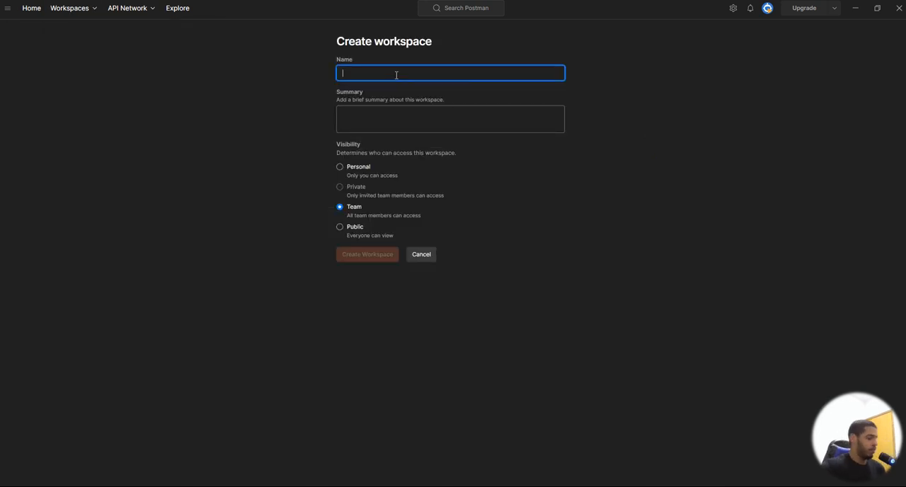
type("G")
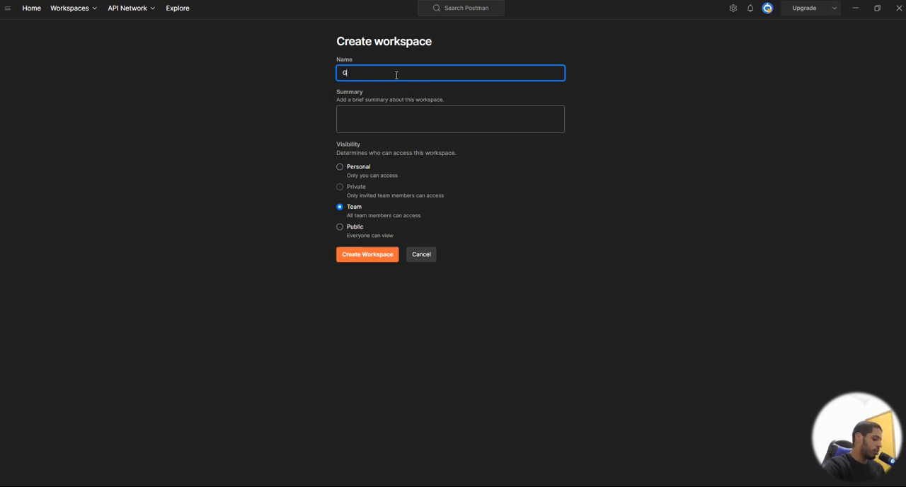
type("orest")
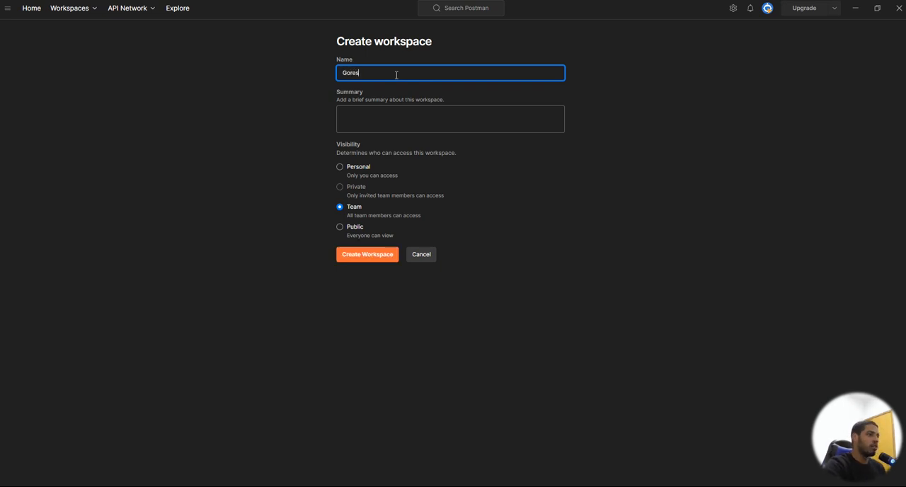
type(" AP")
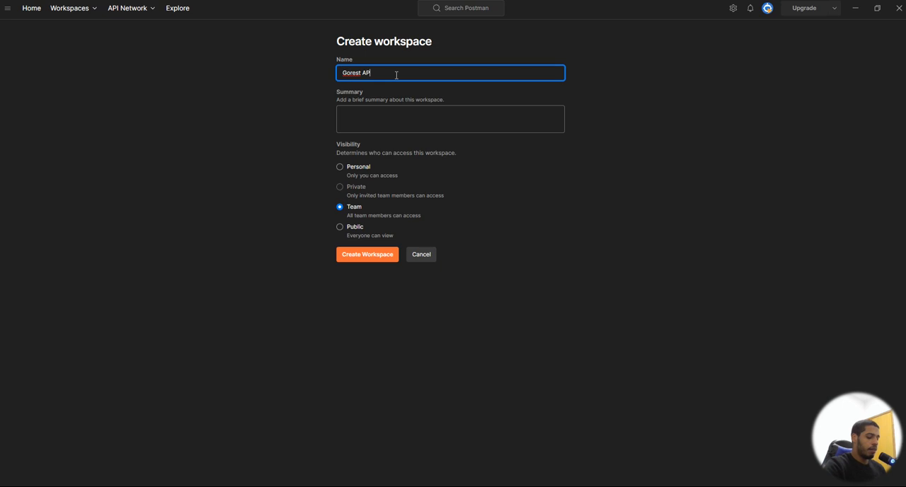
type("I Teste")
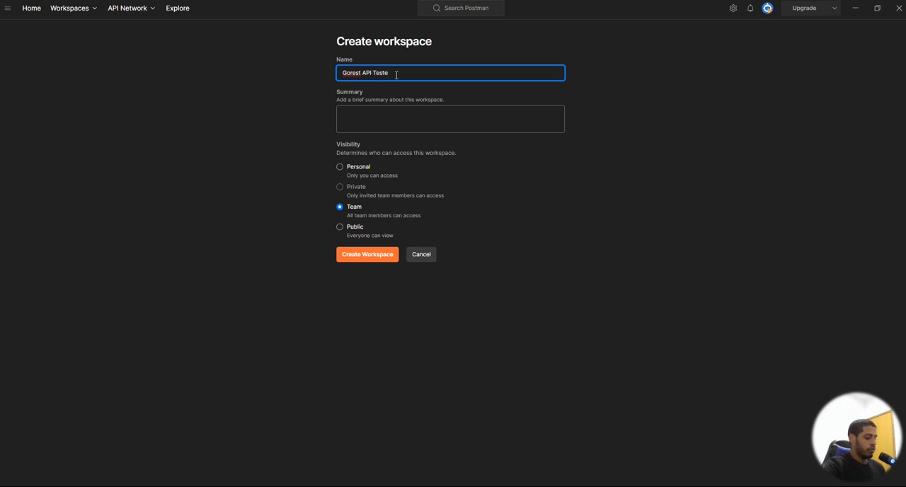
type(" Cana")
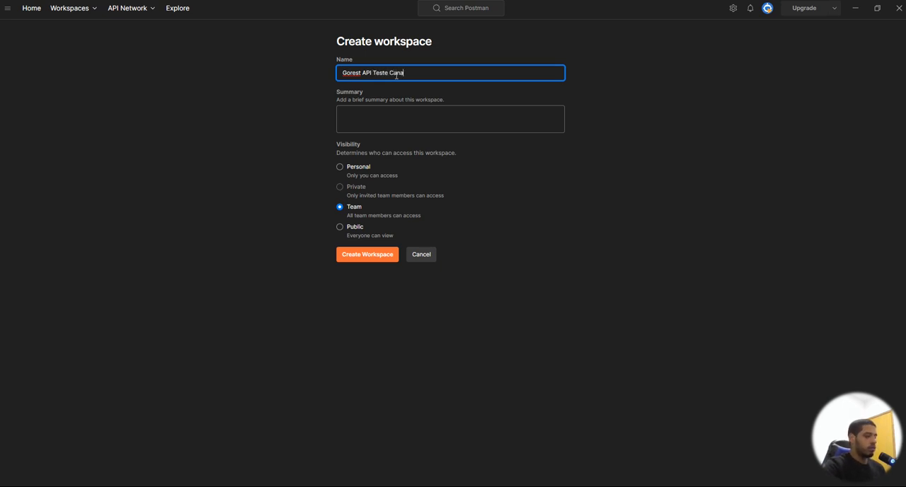
type("l YT")
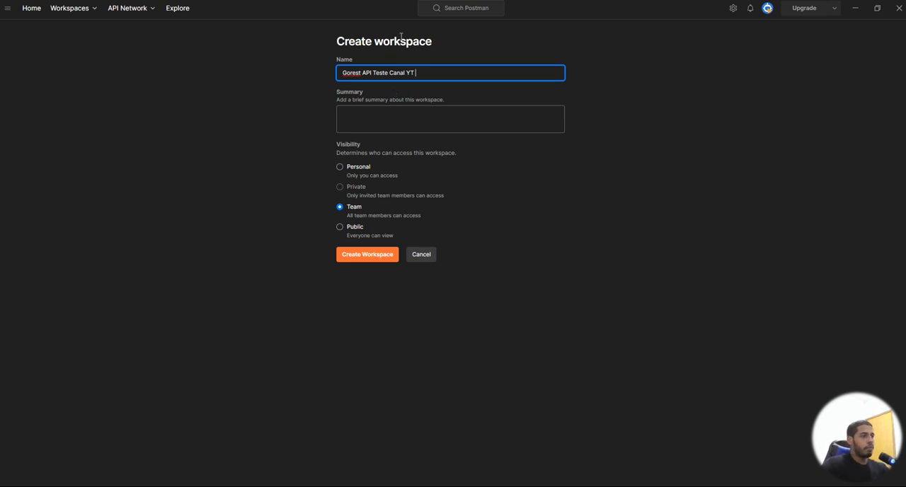
left_click_drag(338, 42, 417, 66)
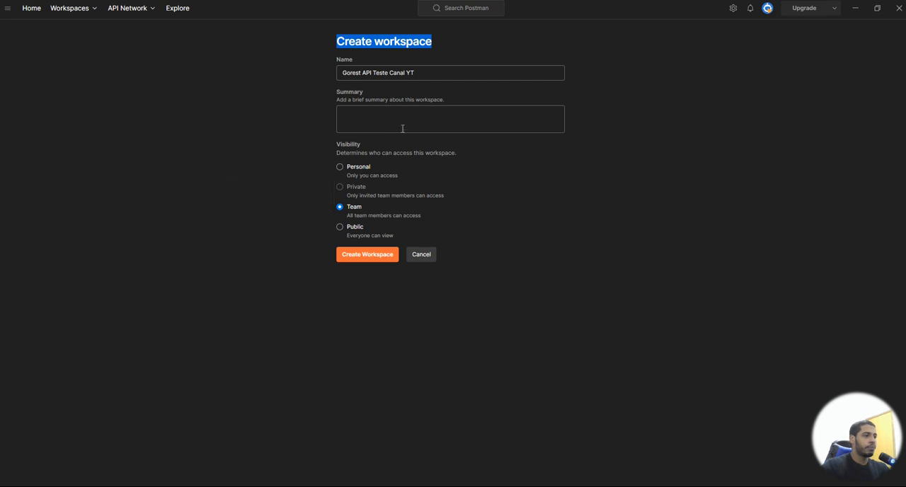
left_click(371, 117)
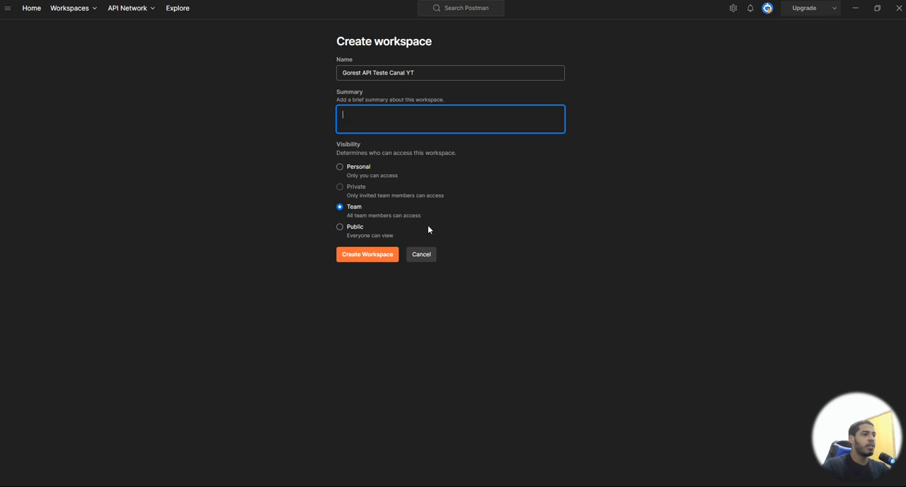
left_click(382, 256)
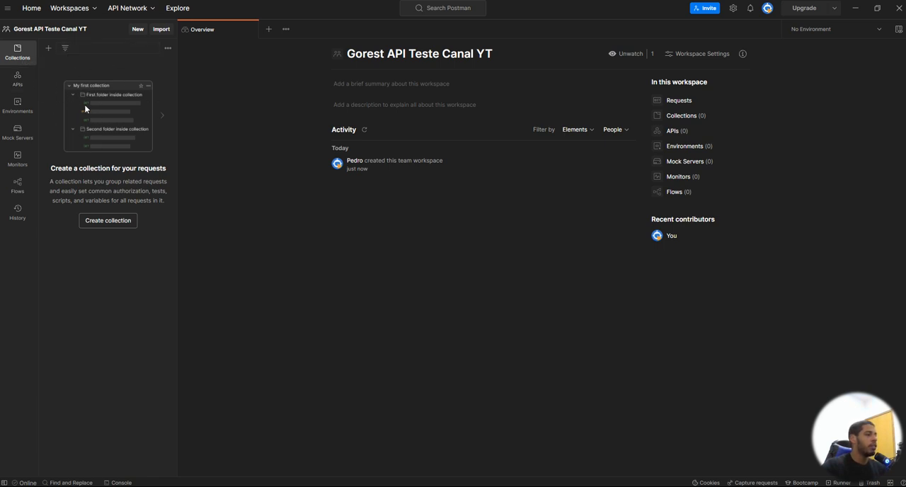
Step: Look through the workspace's APIs, Environments, Mock Servers, Monitors and History sections, and return to Collections
left_click(28, 87)
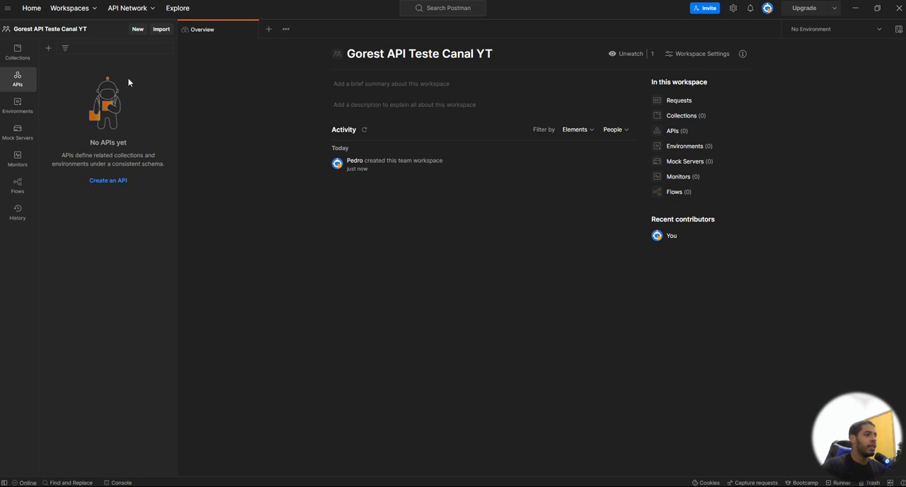
left_click(29, 111)
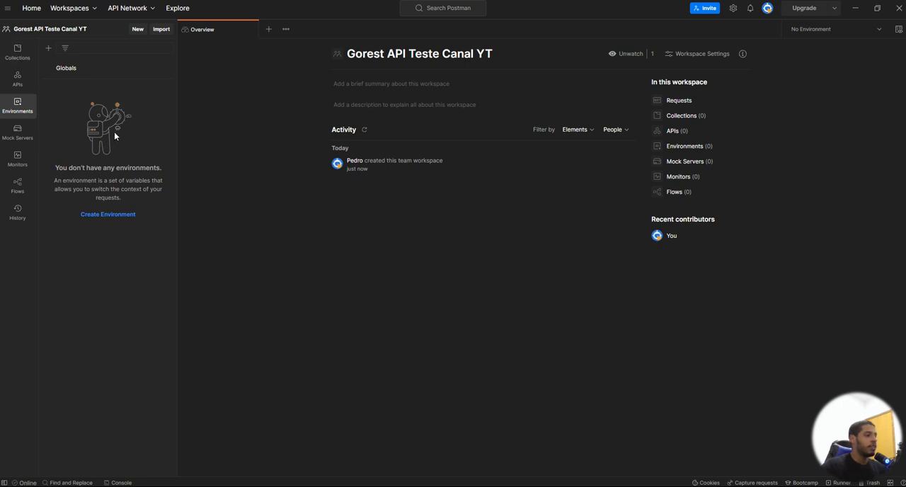
left_click(28, 139)
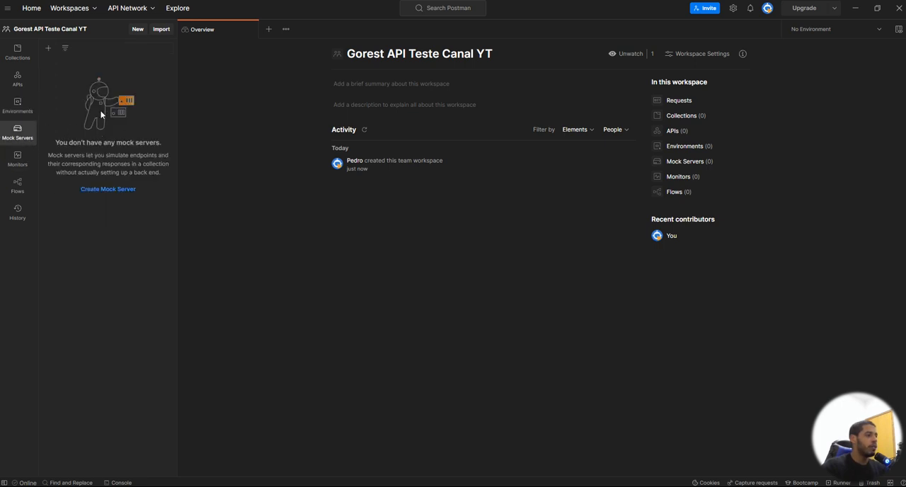
left_click(23, 166)
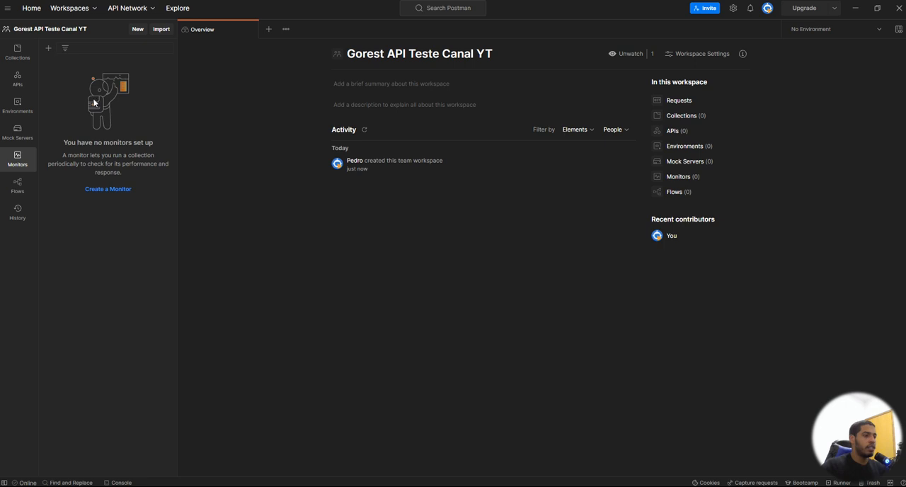
left_click(19, 211)
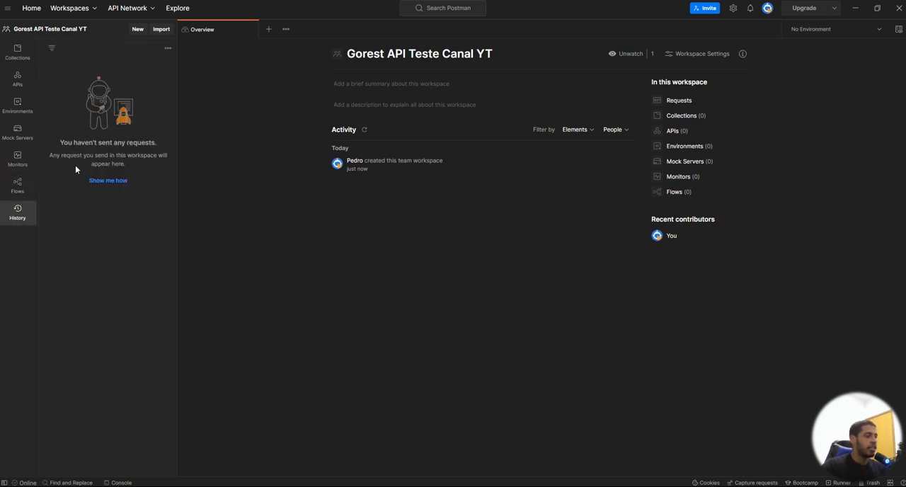
left_click(19, 57)
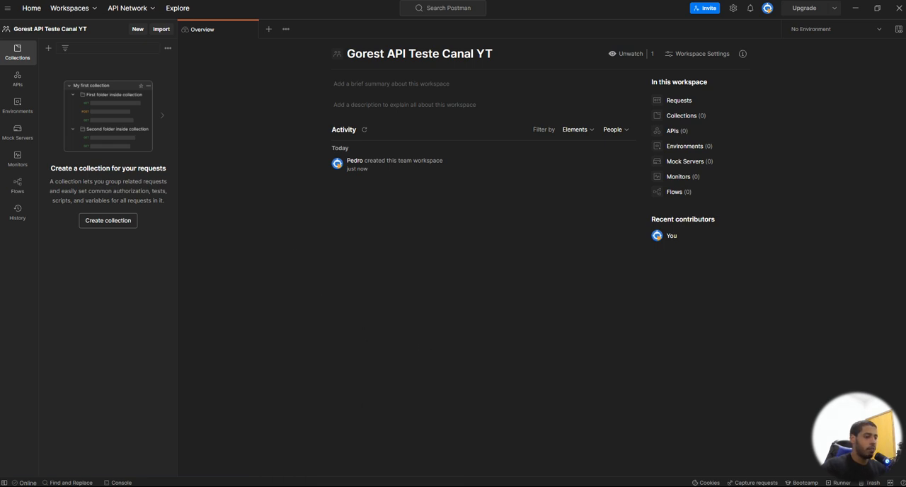
Step: Switch to the browser and review the user endpoints under Trying it Out on the Go REST site
mouse_move(359, 481)
left_click(325, 437)
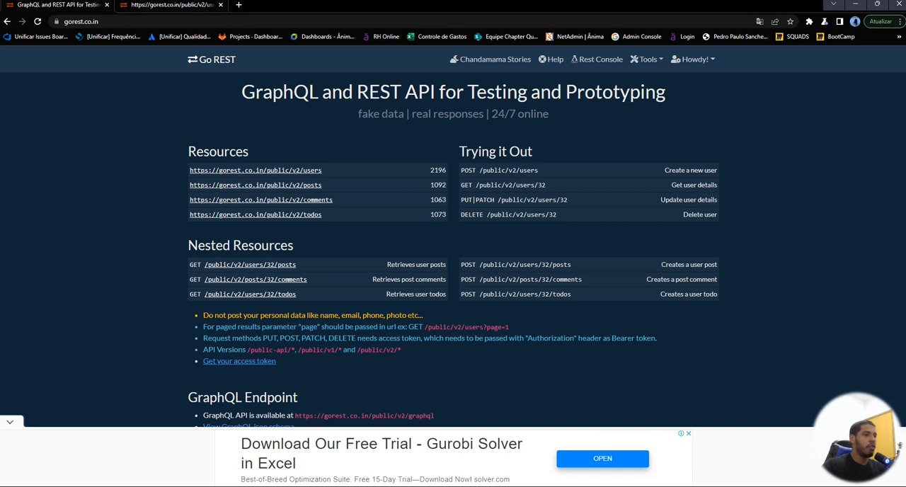
left_click(162, 9)
left_click(62, 7)
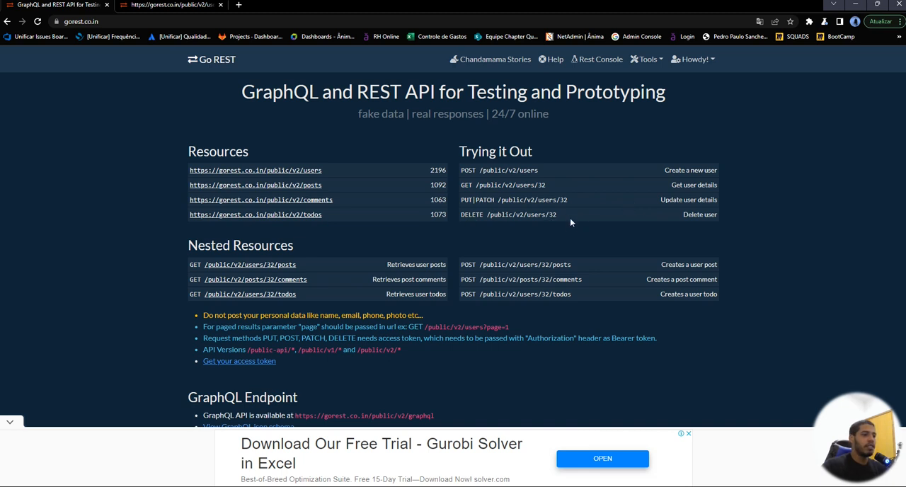
left_click_drag(558, 214, 459, 171)
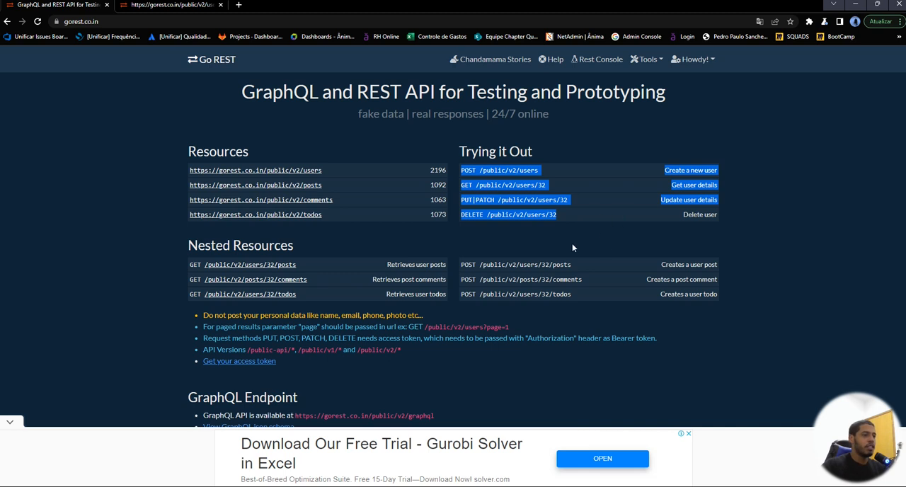
left_click(523, 234)
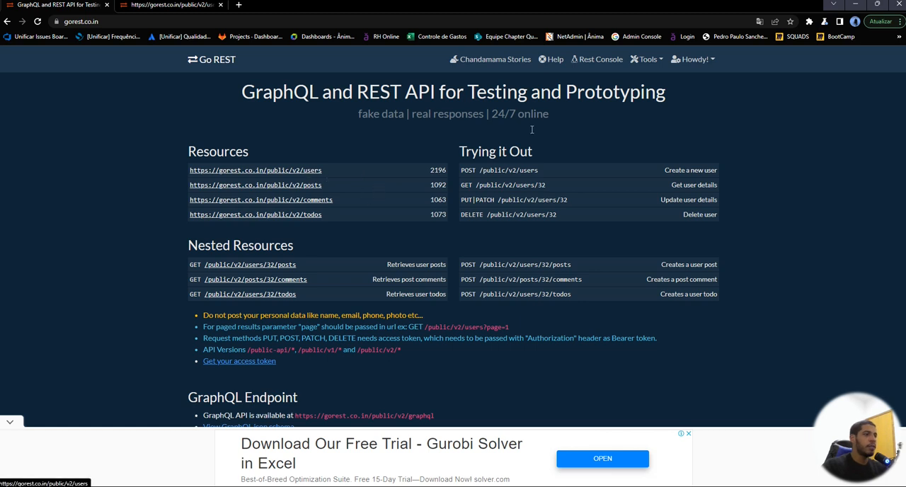
Step: Open the account's API Tokens page on Go REST and select the primary access token
left_click(700, 61)
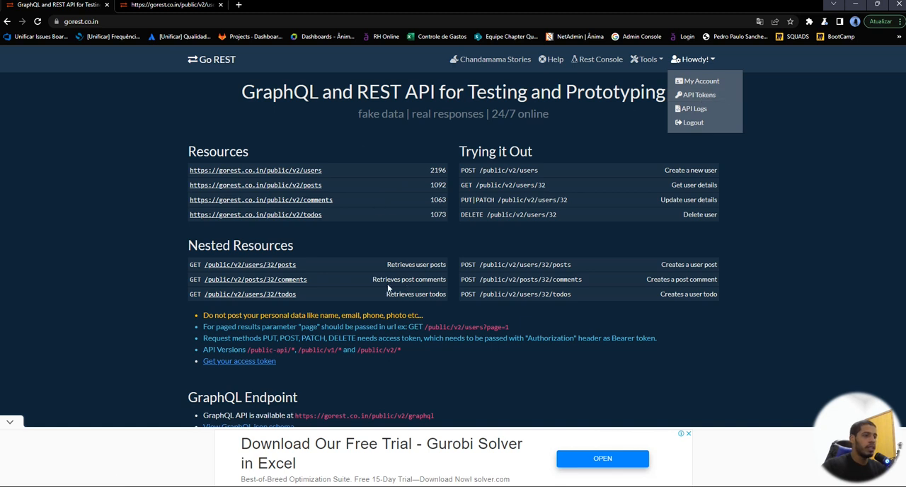
left_click(699, 97)
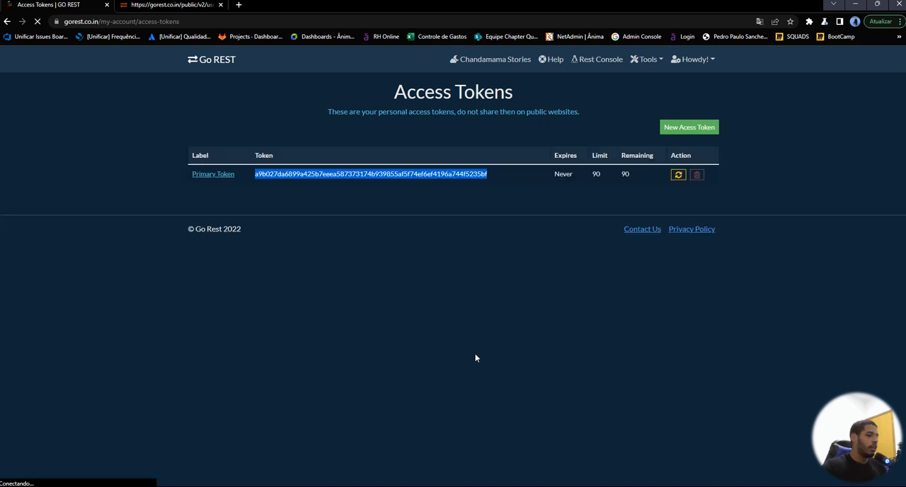
Step: Switch back to Postman and create a new collection in the Gorest API Teste Canal YT workspace
mouse_move(505, 486)
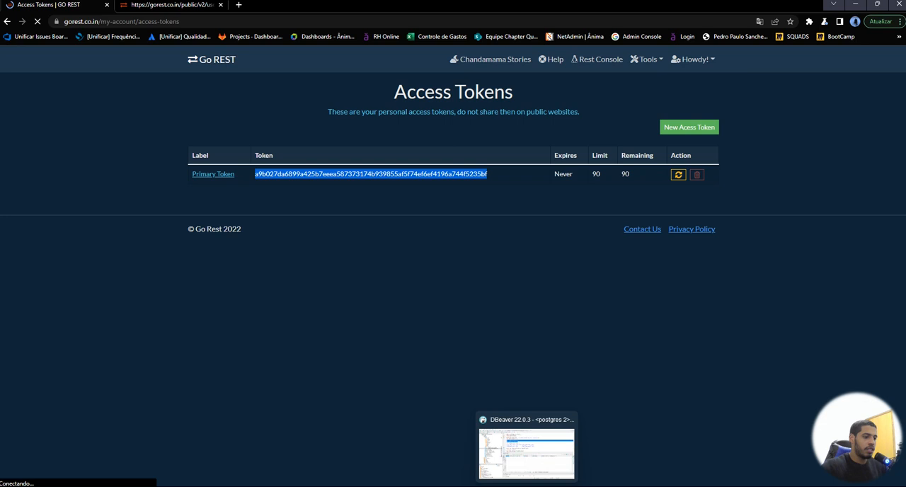
left_click(461, 486)
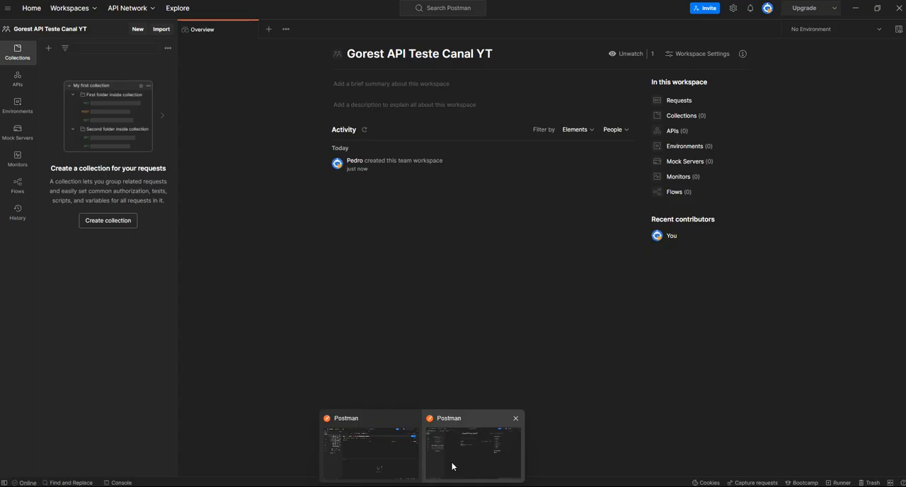
left_click(453, 466)
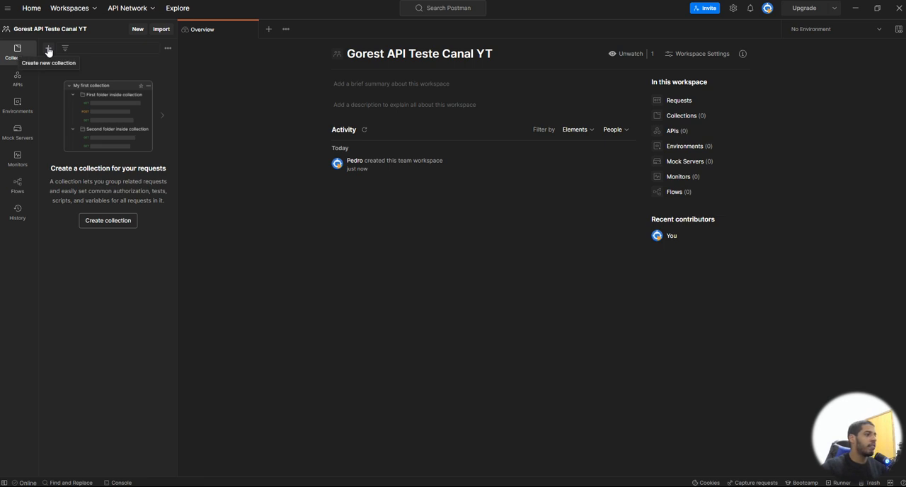
left_click(48, 49)
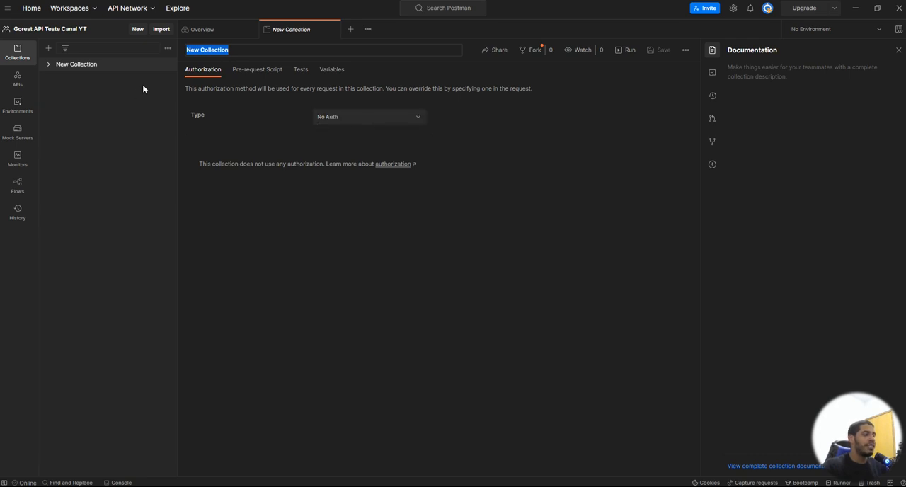
Step: Look through the new collection's Tests section, its available actions and the list of authorization types
left_click(300, 70)
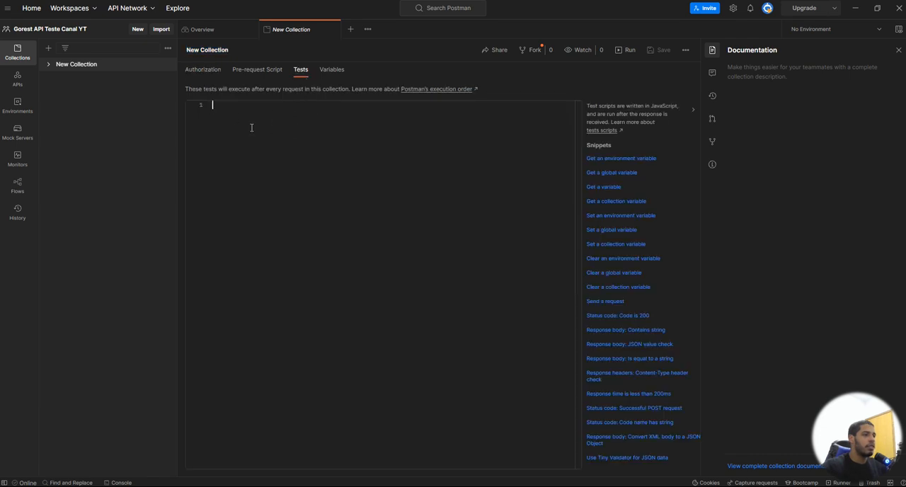
left_click(93, 65)
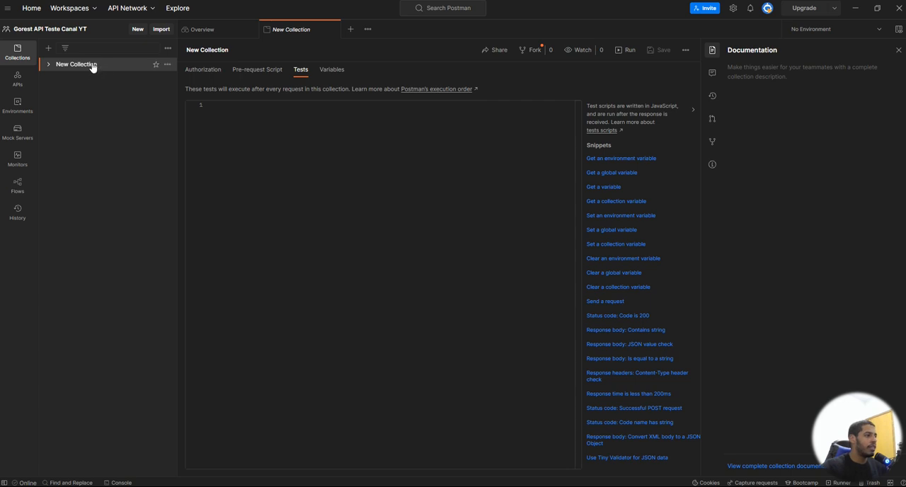
right_click(93, 65)
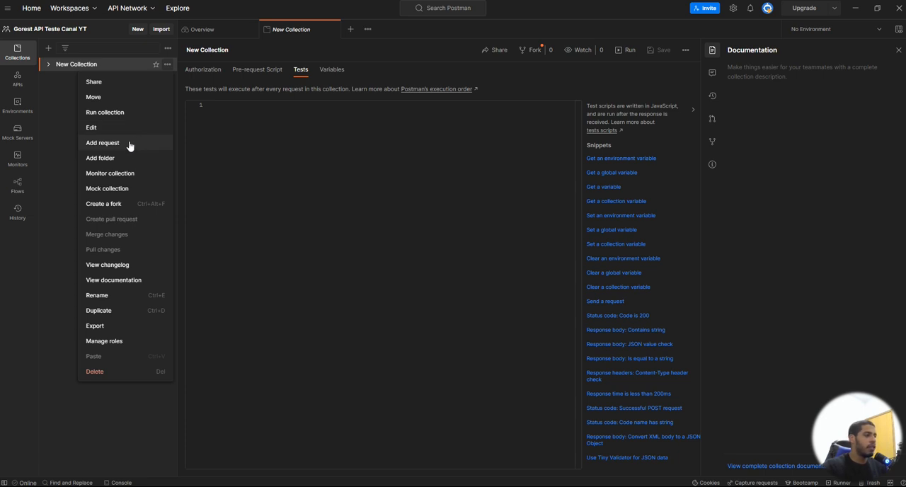
left_click(218, 116)
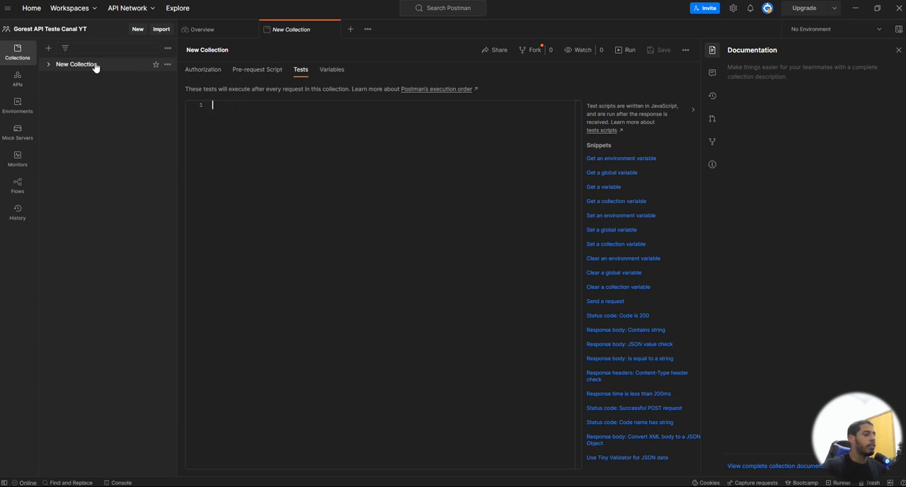
left_click(122, 66)
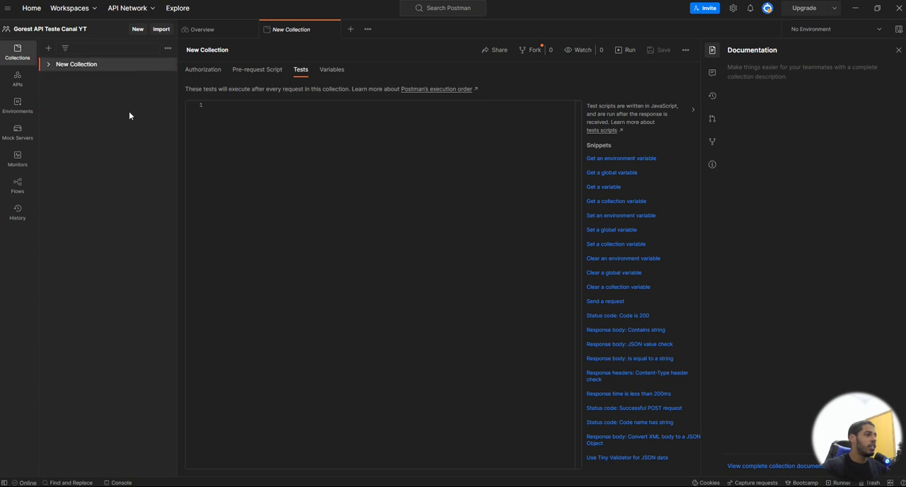
left_click(213, 73)
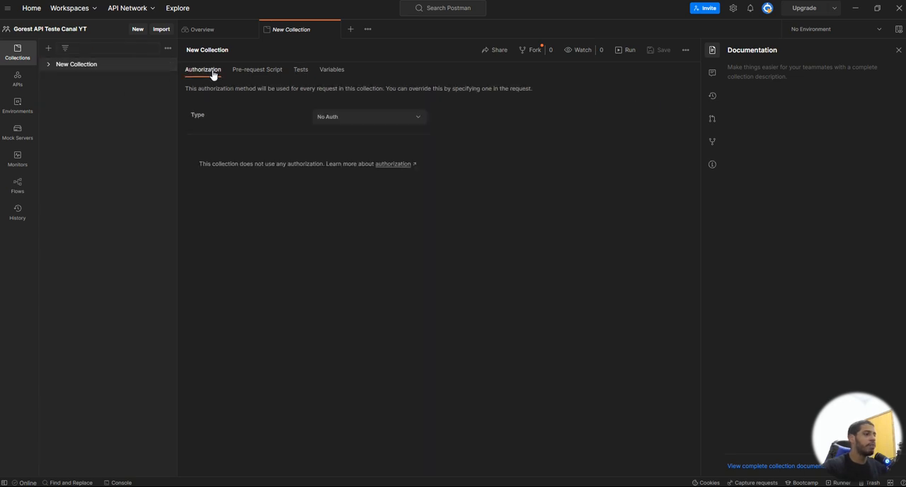
left_click(317, 117)
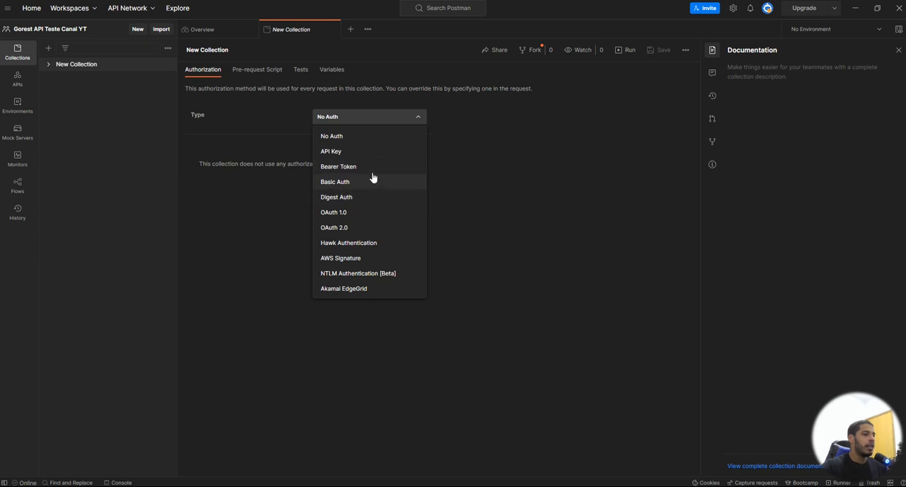
left_click(279, 121)
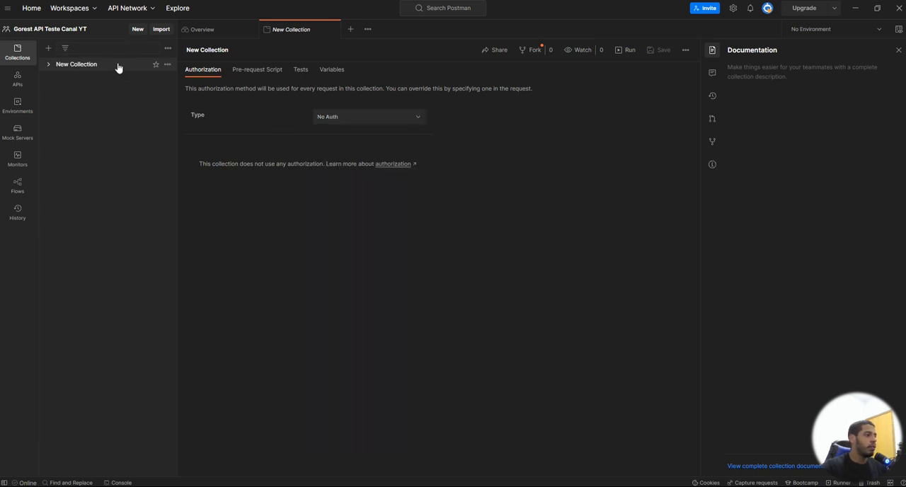
Step: Add a new request to New Collection
left_click(118, 67)
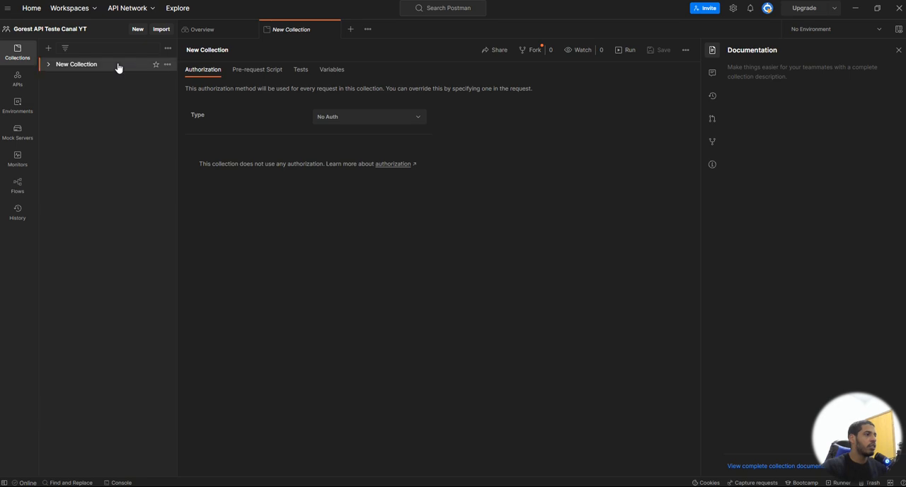
left_click(168, 66)
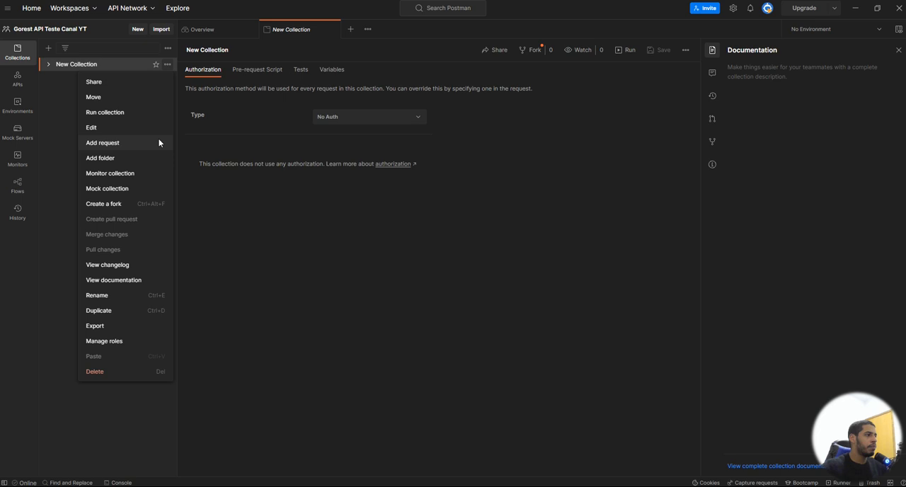
left_click(129, 145)
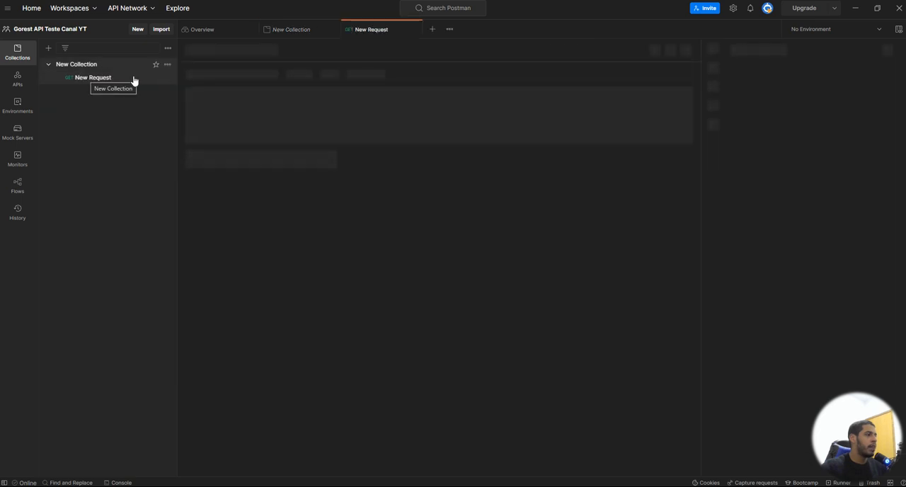
left_click(168, 64)
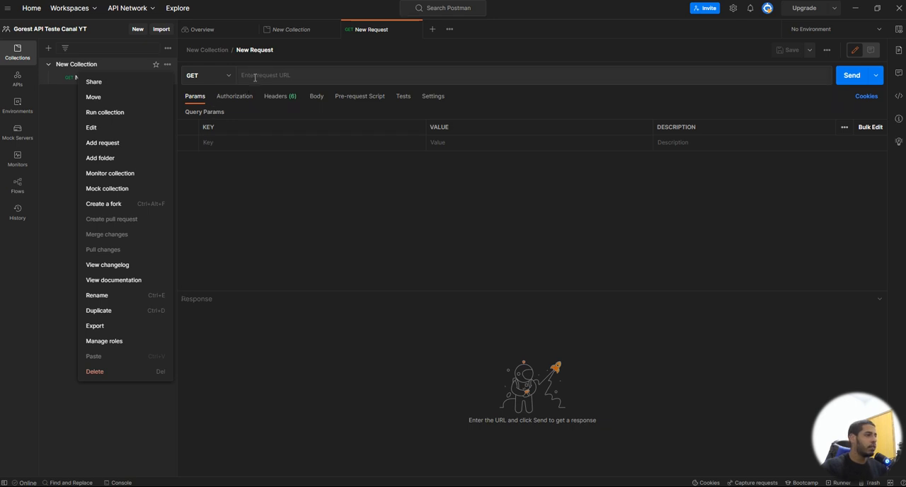
left_click(178, 73)
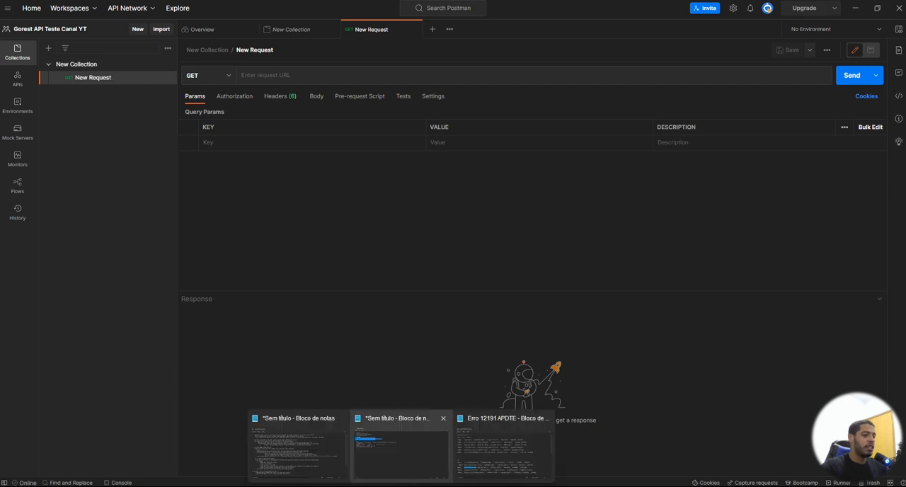
Step: Switch to the browser to copy the primary access token from Go REST, and return to Postman
mouse_move(358, 486)
left_click(308, 445)
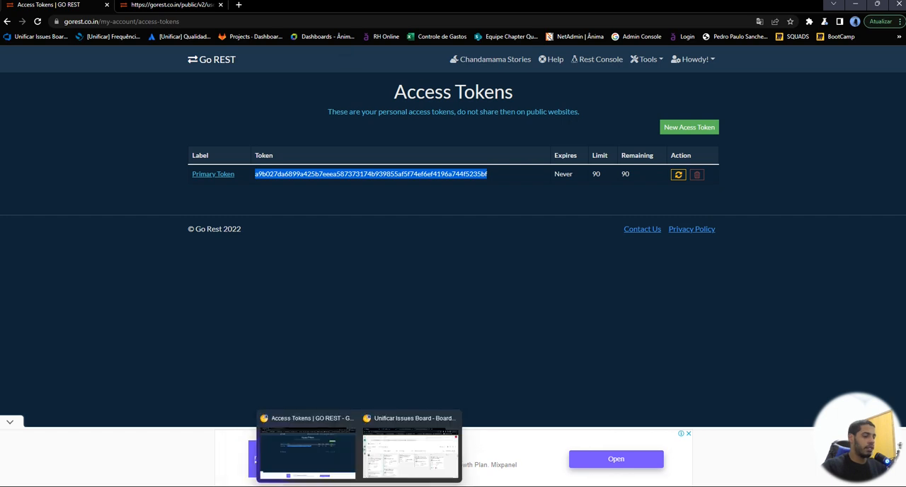
mouse_move(422, 485)
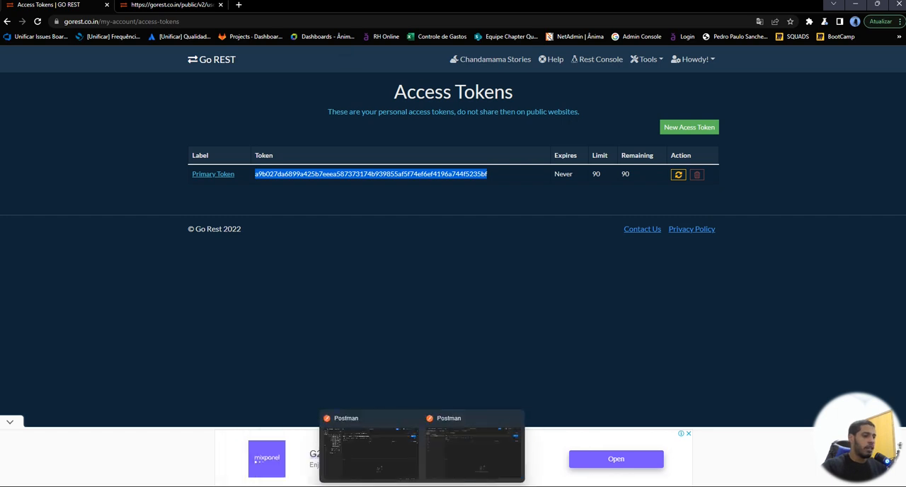
left_click(445, 458)
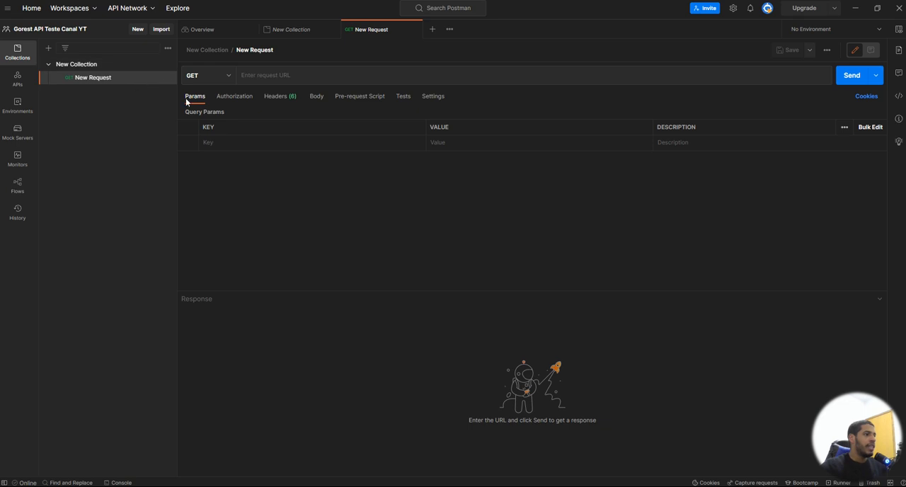
Step: Set the new request's authorization to Bearer Token with the pasted access token, save it, and check the generated headers
left_click(227, 98)
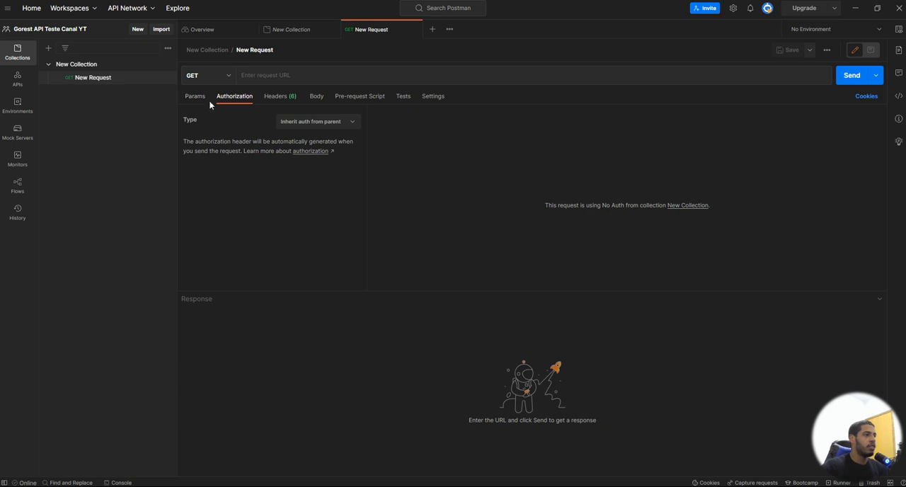
left_click(307, 125)
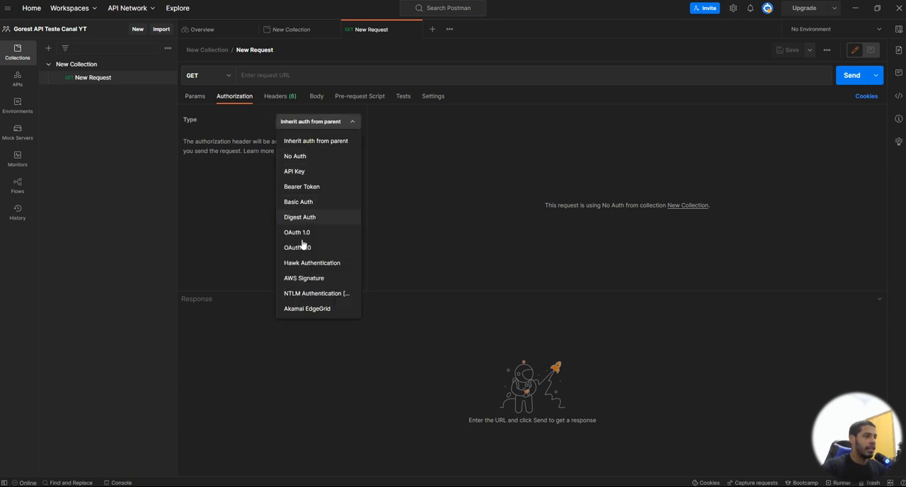
left_click(302, 187)
left_click(574, 129)
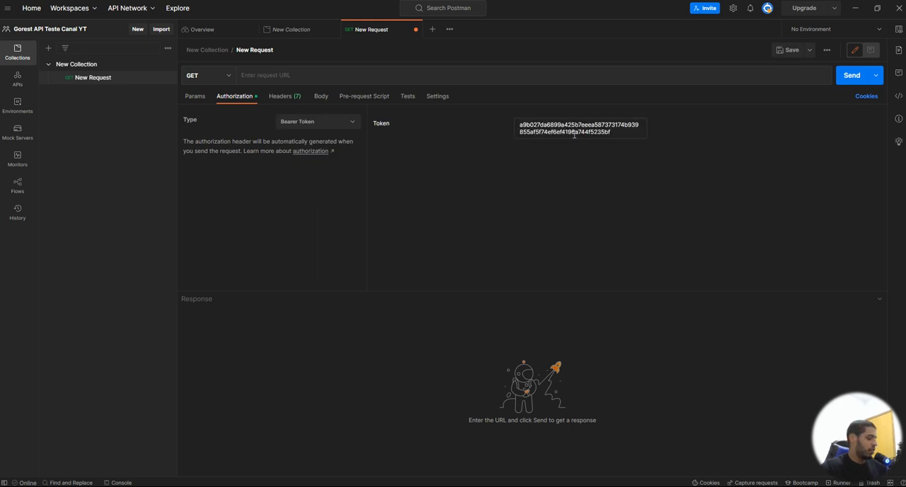
double_click(571, 132)
key("ctrl+v")
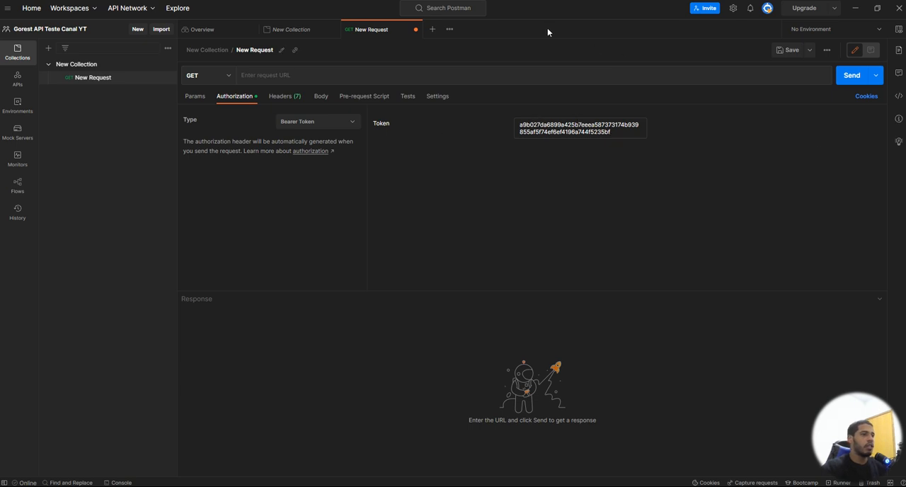
left_click(787, 51)
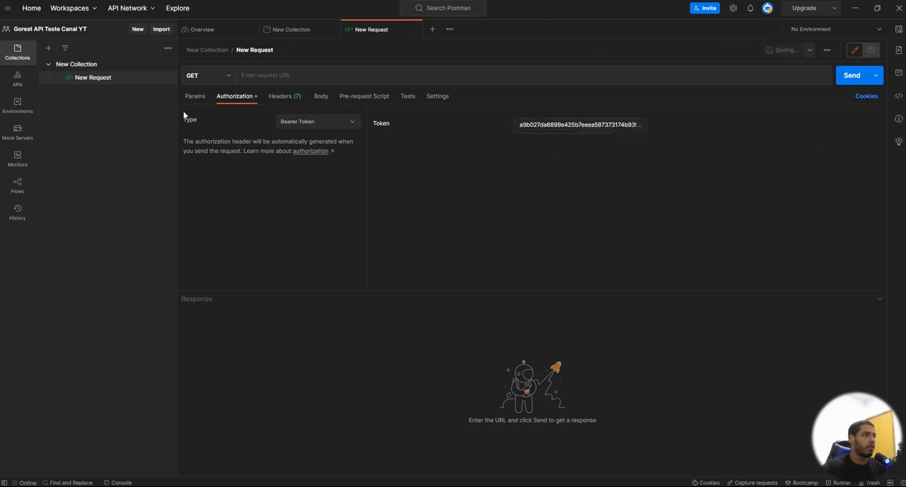
left_click(280, 99)
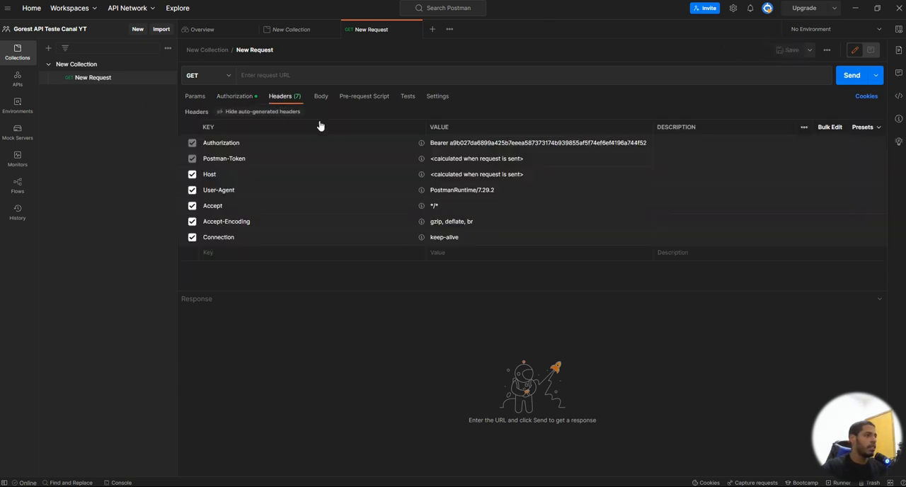
left_click(248, 97)
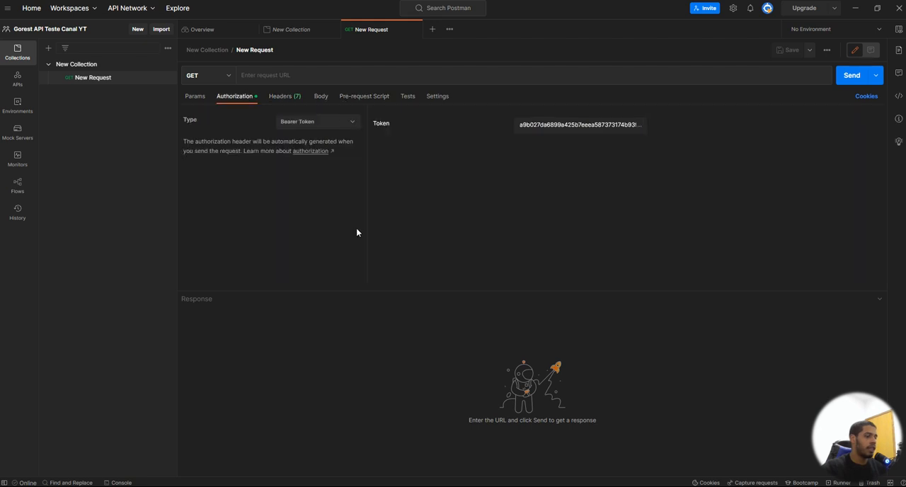
Step: Switch to the browser, copy the users endpoint URL from the Go REST home page, and return to Postman
mouse_move(411, 465)
left_click(347, 460)
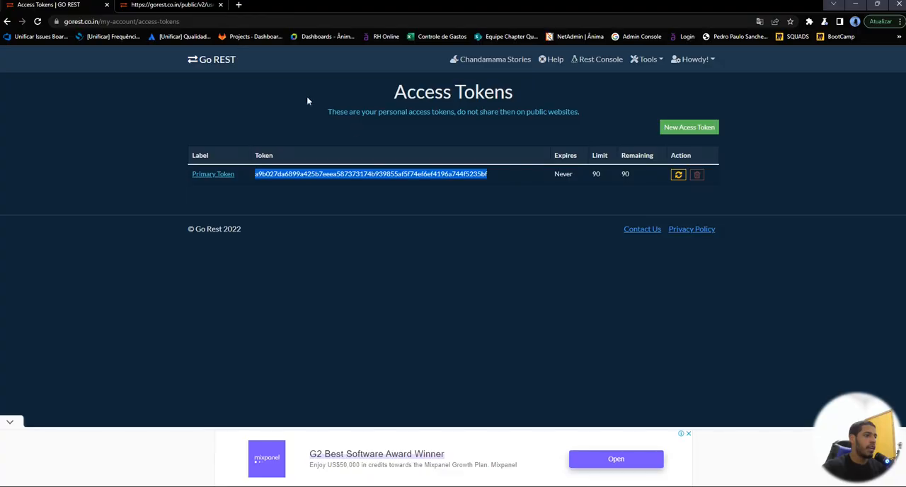
left_click(219, 63)
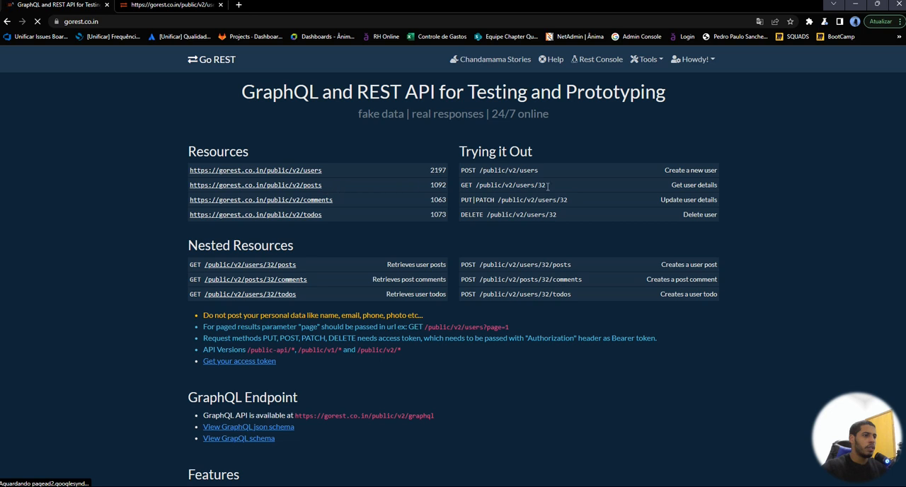
left_click_drag(323, 170, 189, 174)
key("ctrl+c")
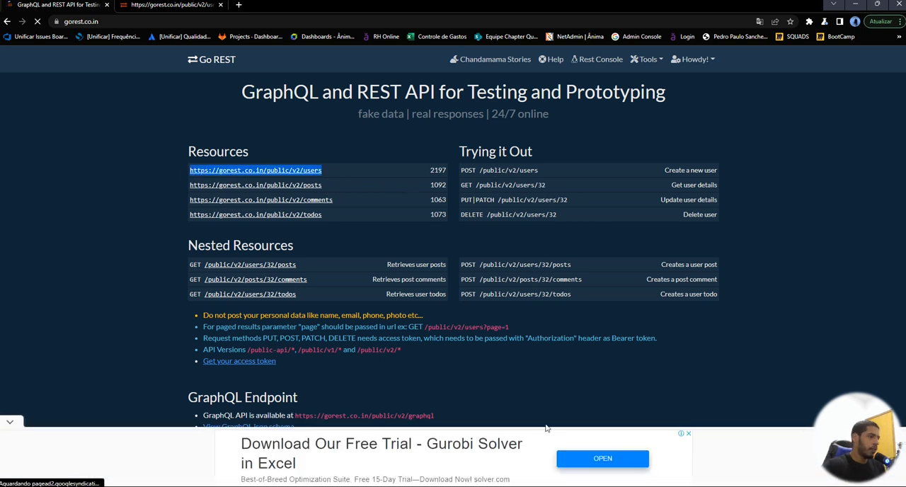
mouse_move(568, 483)
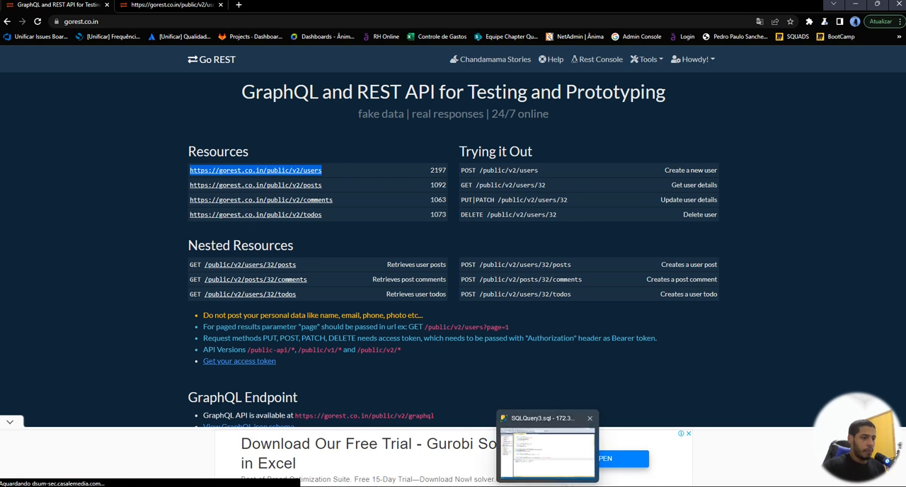
left_click(477, 432)
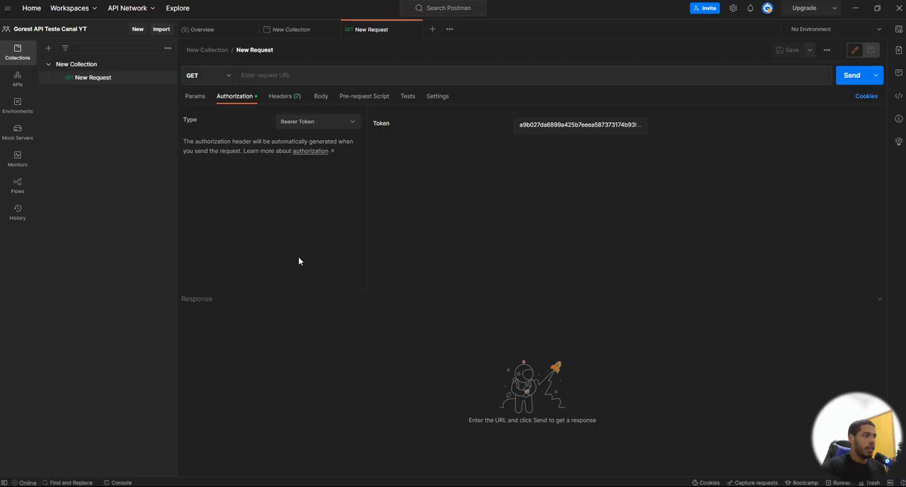
left_click(278, 76)
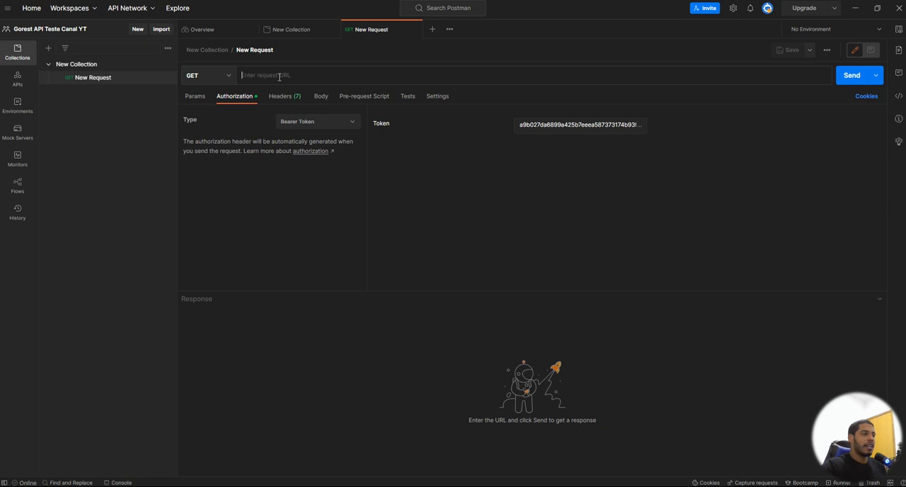
left_click(218, 76)
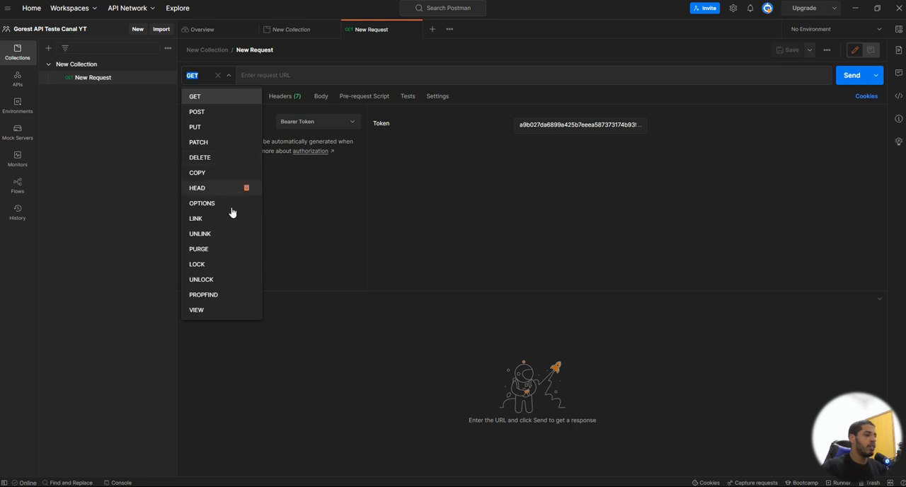
left_click(220, 100)
left_click(265, 76)
key("ctrl+v")
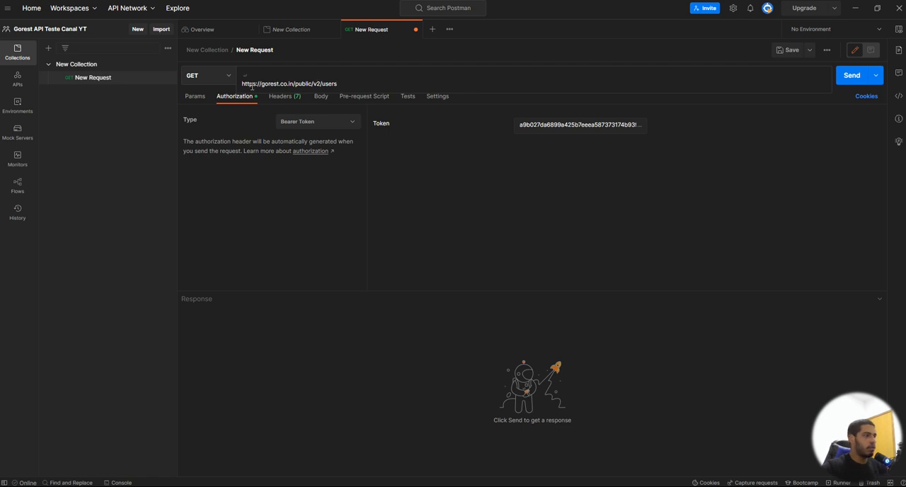
left_click(242, 85)
key("BackSpace")
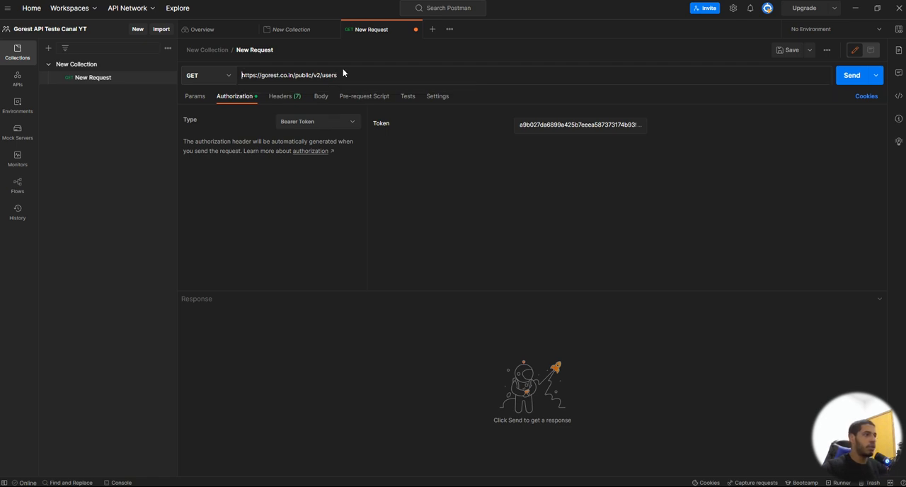
type("/")
mouse_move(401, 486)
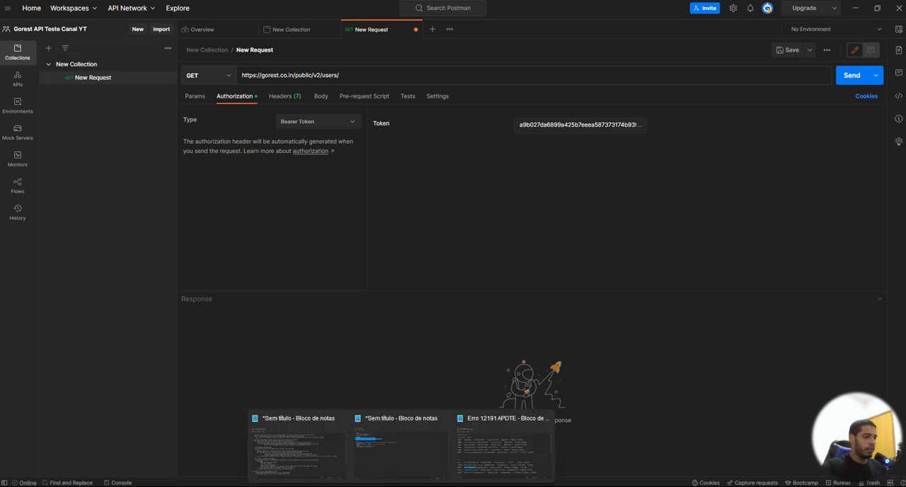
left_click(293, 453)
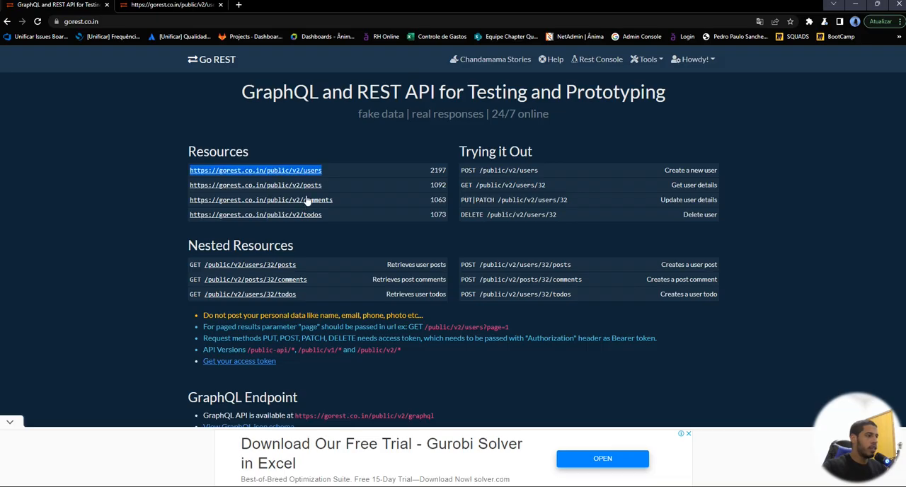
left_click(259, 171)
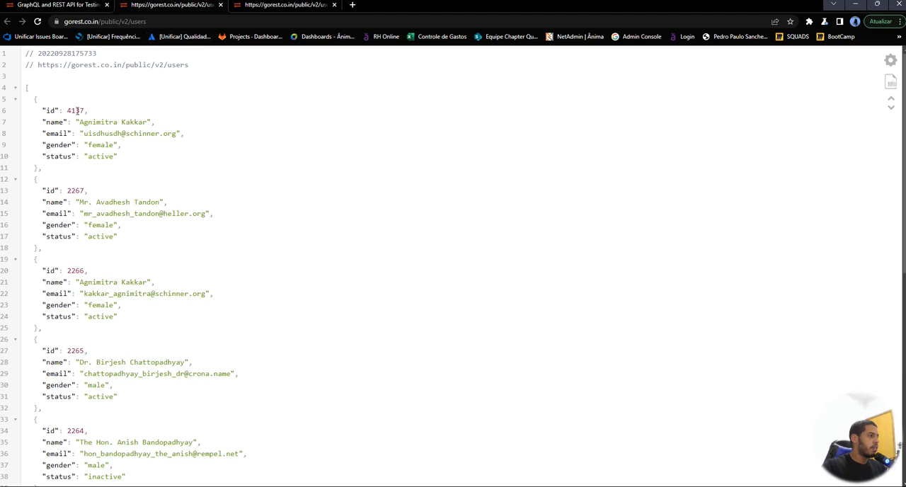
Step: Copy the user id 2263 from the users list in the browser and switch back to Postman
double_click(77, 110)
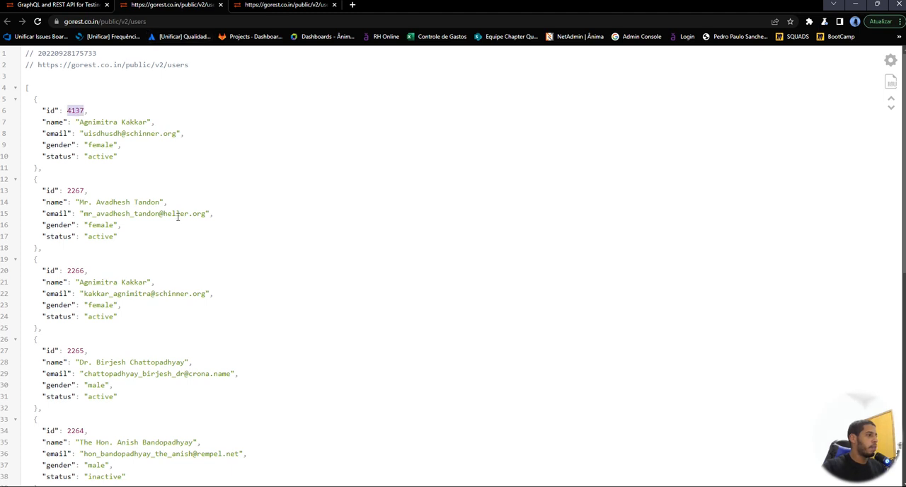
scroll(117, 207, "down", 2)
scroll(117, 213, "down", 3)
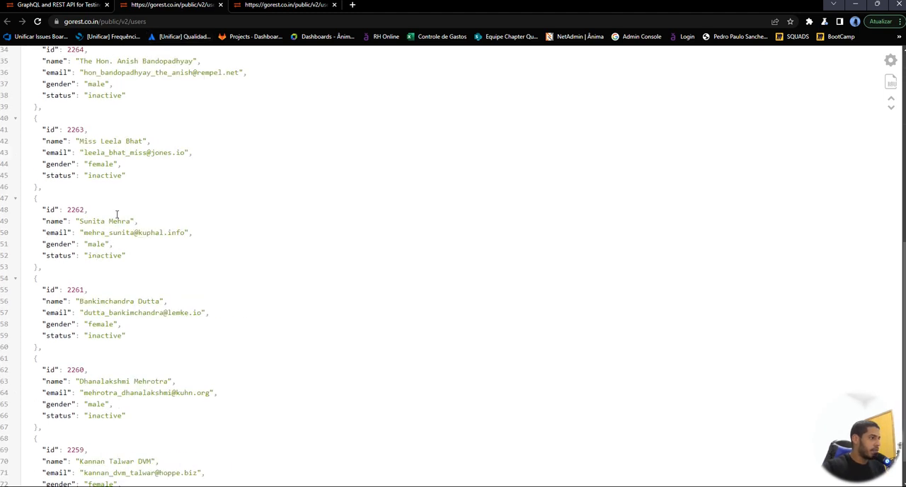
double_click(75, 129)
key("ctrl+c")
mouse_move(401, 485)
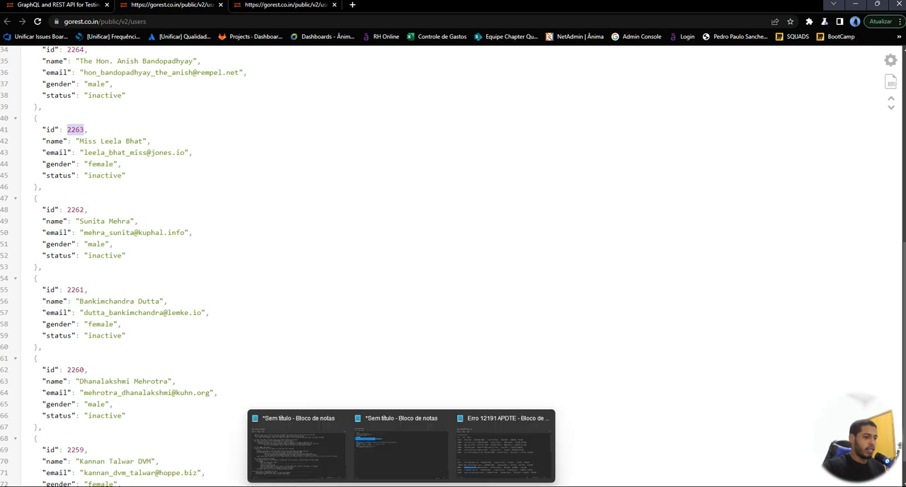
left_click(461, 429)
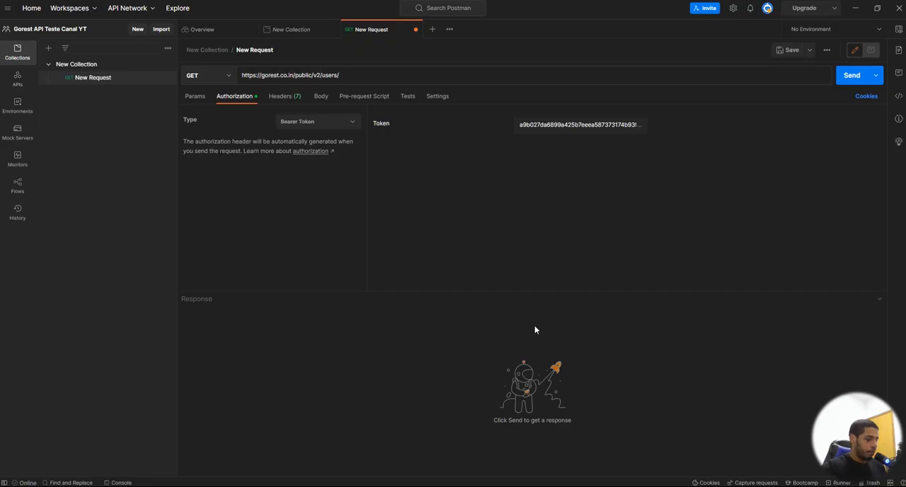
Step: Append the copied id 2263 to the users URL, send the GET request, and examine the fields of the returned user
left_click(370, 81)
key("ctrl+v")
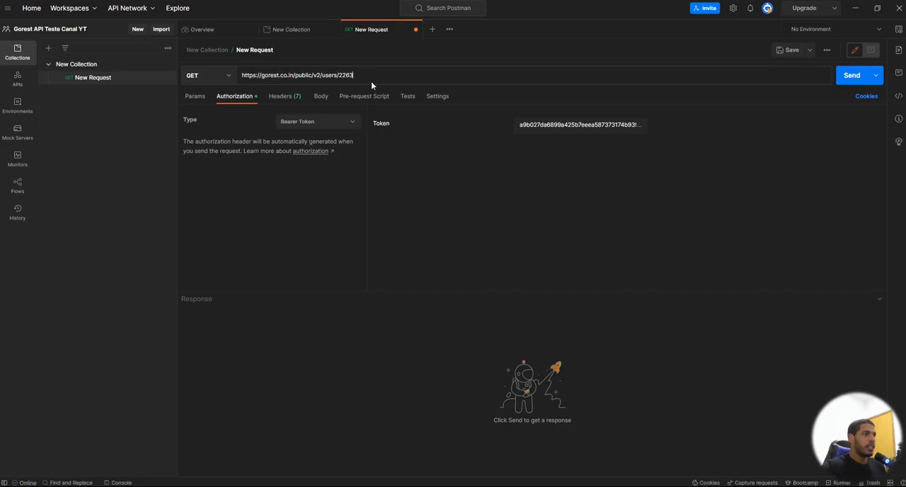
left_click(851, 75)
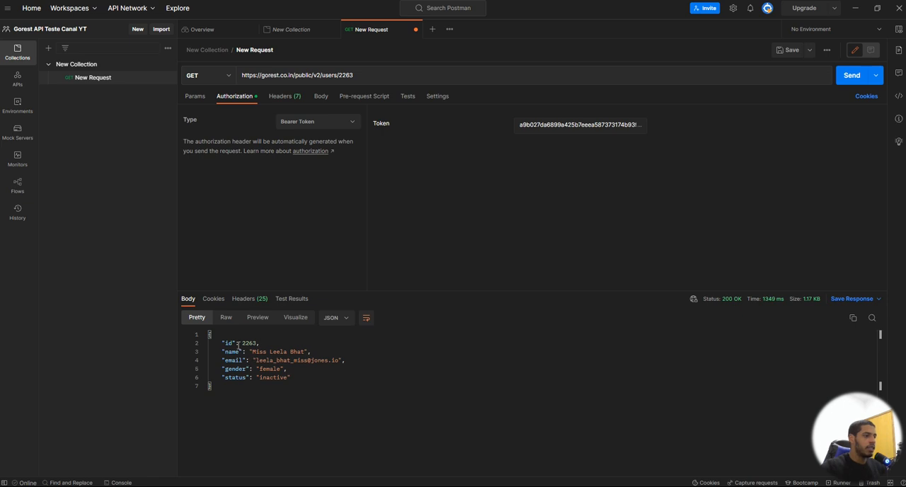
left_click_drag(224, 344, 299, 372)
left_click(294, 379)
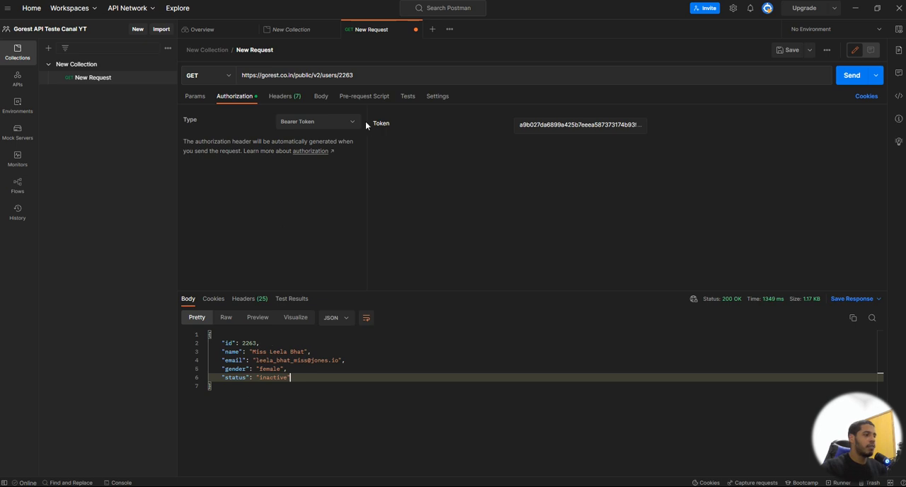
left_click(223, 78)
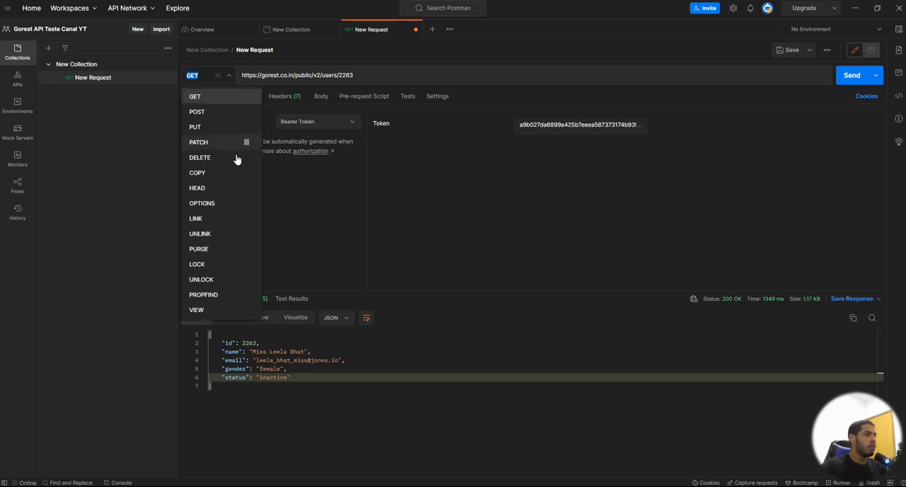
left_click(222, 114)
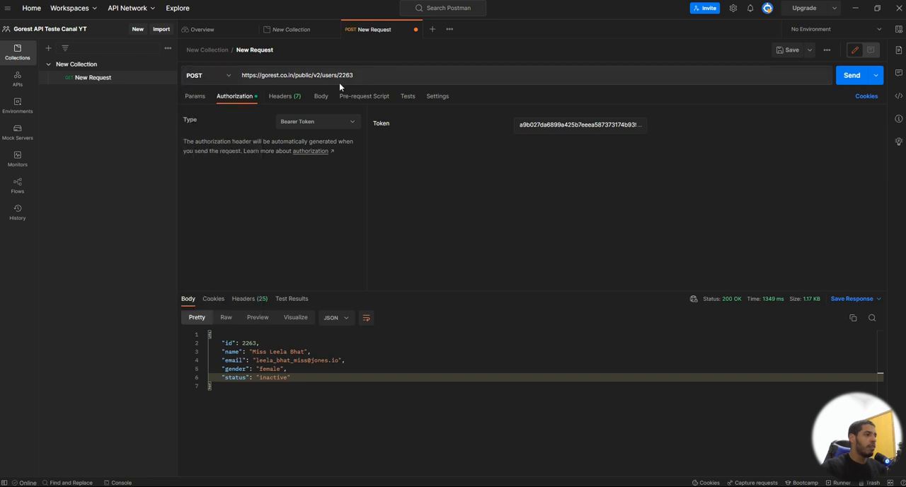
left_click(357, 80)
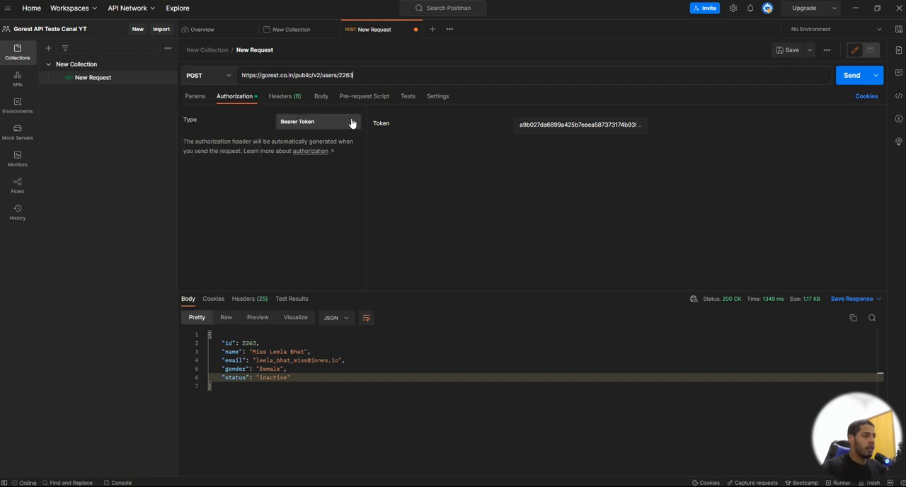
key("BackSpace")
key("BackSpace")
key("BackSpace")
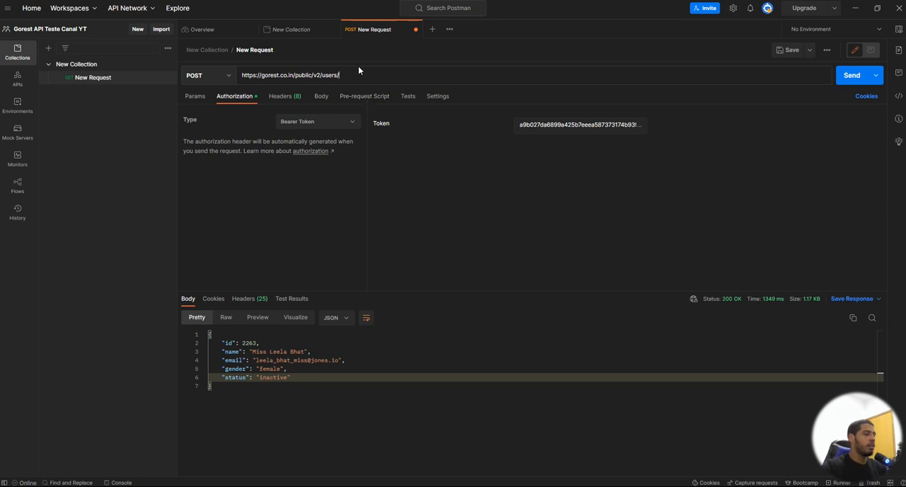
Step: Set the request body to raw with the JSON format
left_click(320, 97)
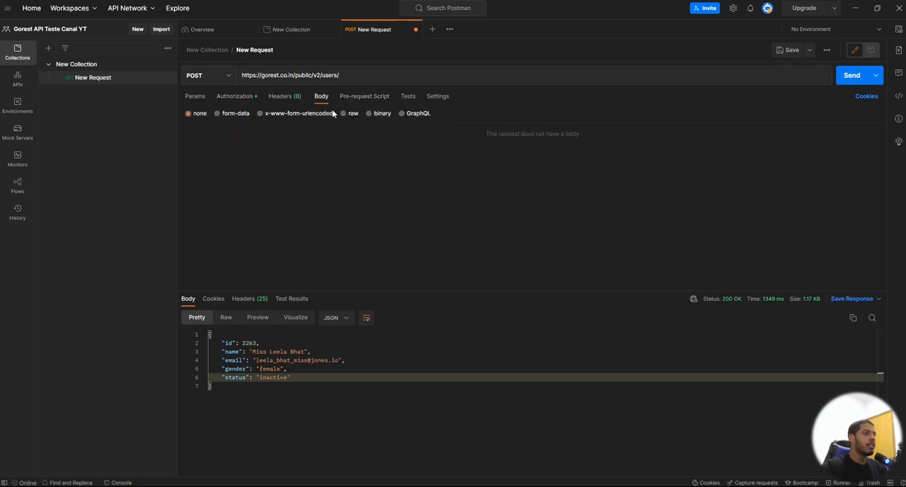
left_click(344, 114)
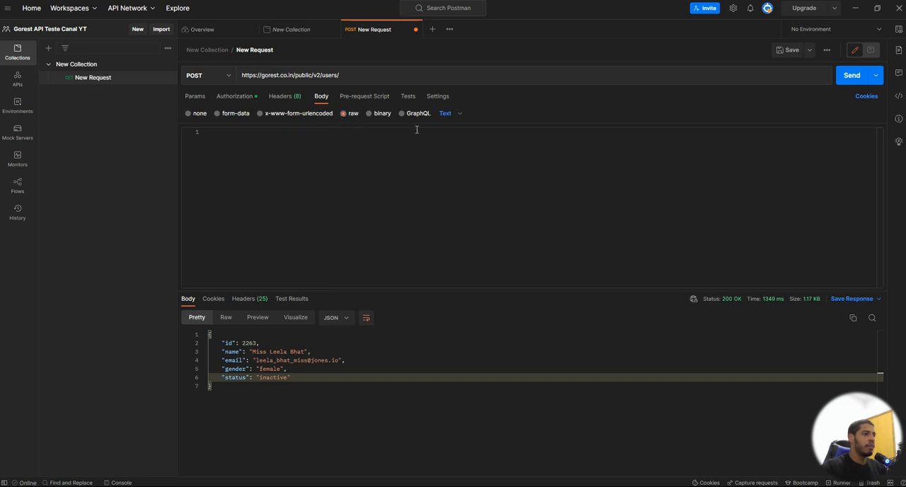
left_click(459, 115)
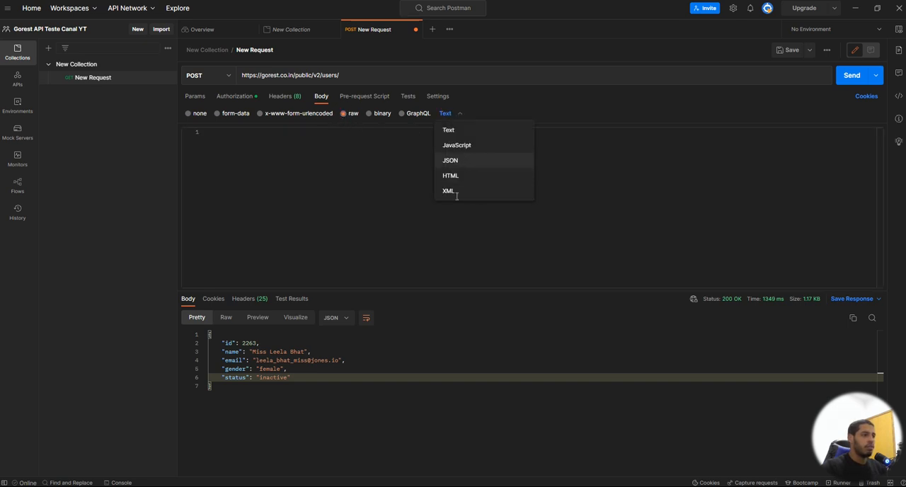
left_click(452, 160)
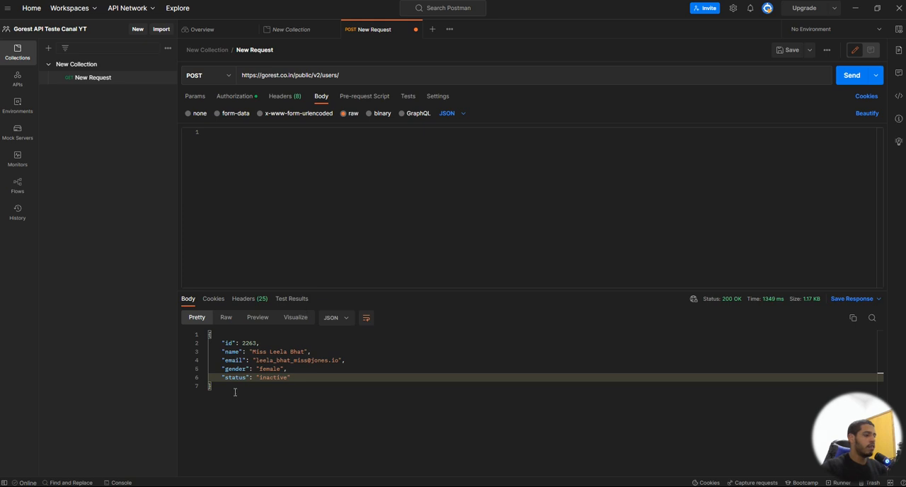
Step: Copy the whole JSON response into the request body and delete its "id" line
left_click_drag(235, 392, 210, 333)
key("ctrl+c")
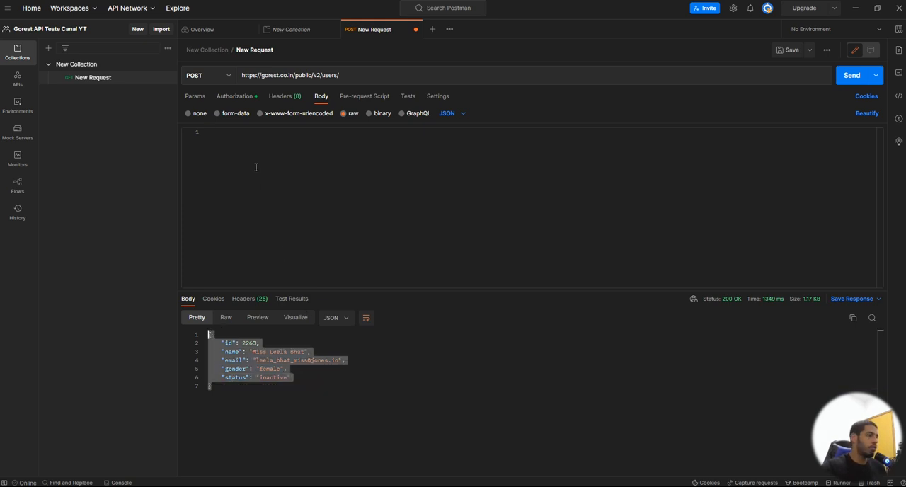
left_click(256, 167)
key("ctrl+v")
double_click(252, 142)
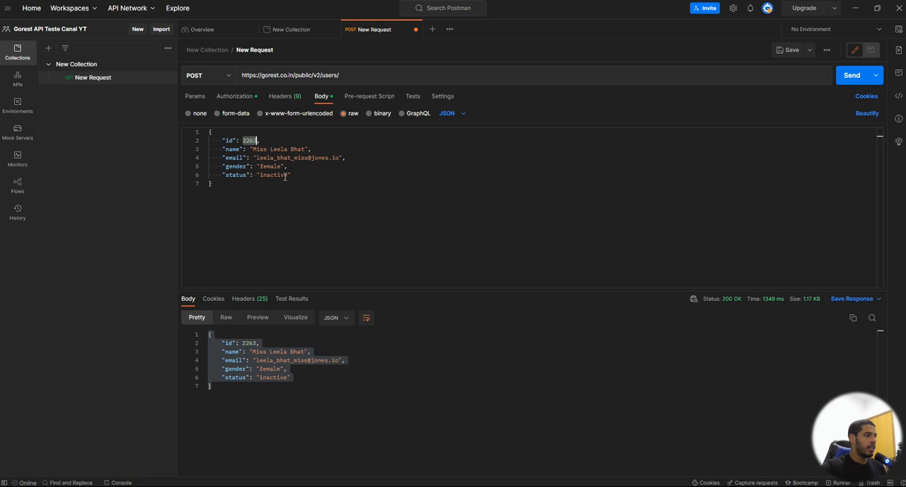
left_click_drag(266, 140, 199, 143)
key("BackSpace")
key("BackSpace")
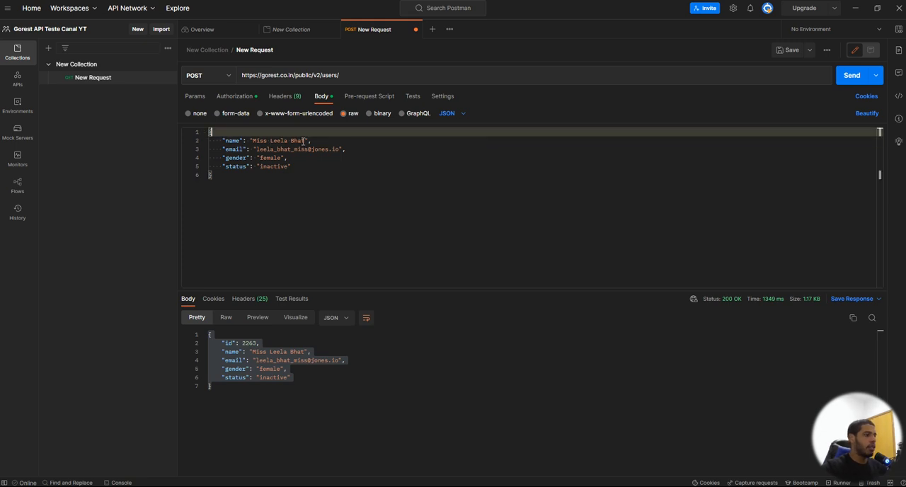
Step: Replace the "name" value in the request body with the new user's full name
left_click_drag(304, 141, 253, 141)
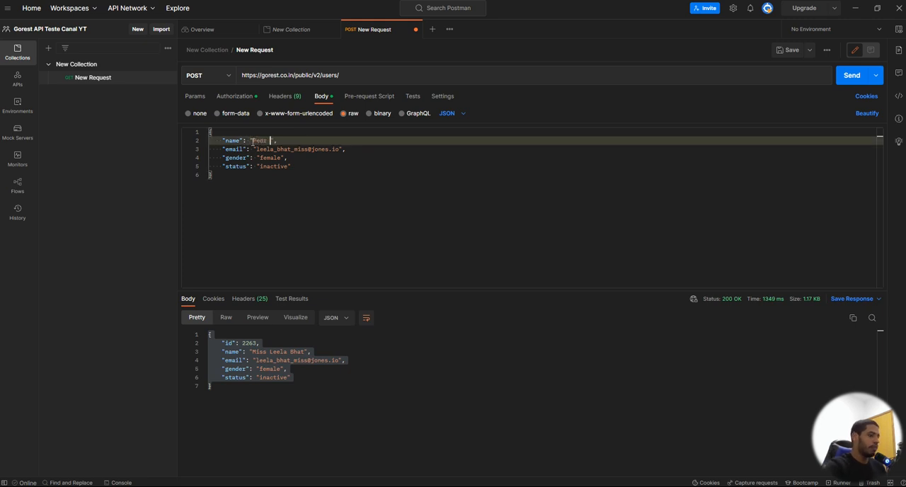
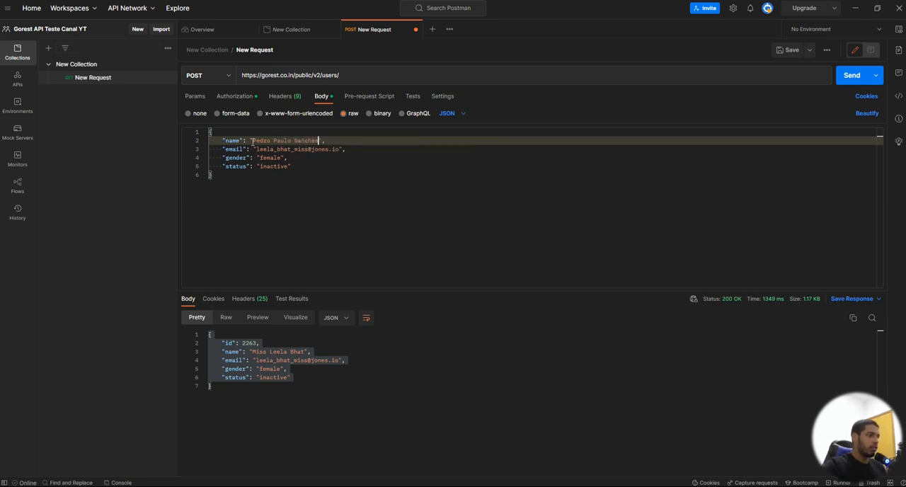
Step: Replace the "email" value in the request body with the new user's lowercase e-mail address
left_click_drag(340, 149, 257, 145)
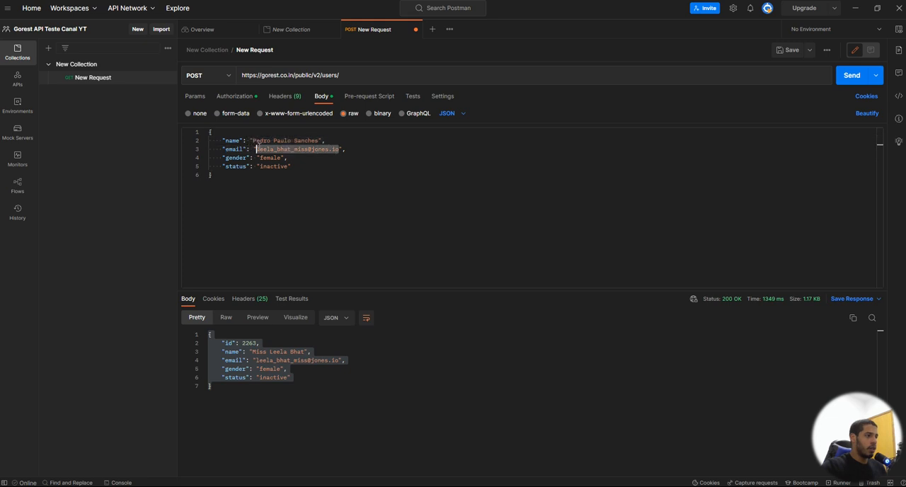
key("BackSpace")
type("Pedr")
key("BackSpace")
key("BackSpace")
key("BackSpace")
key("BackSpace")
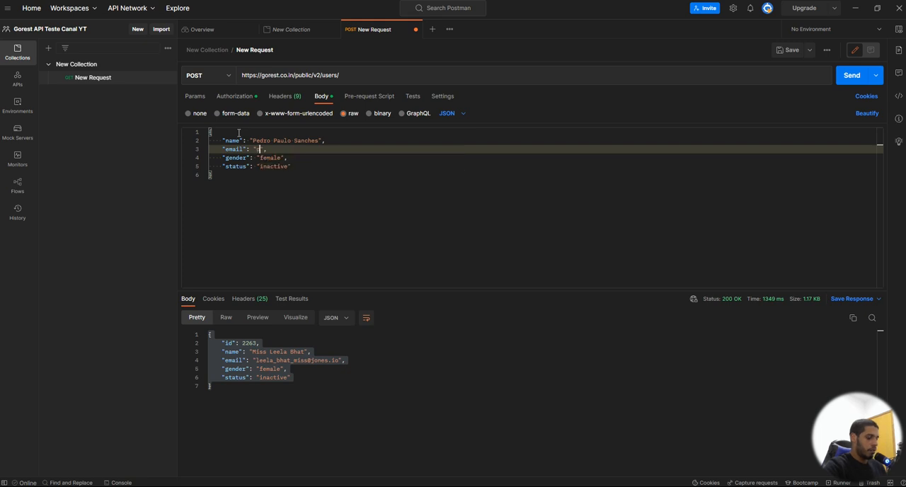
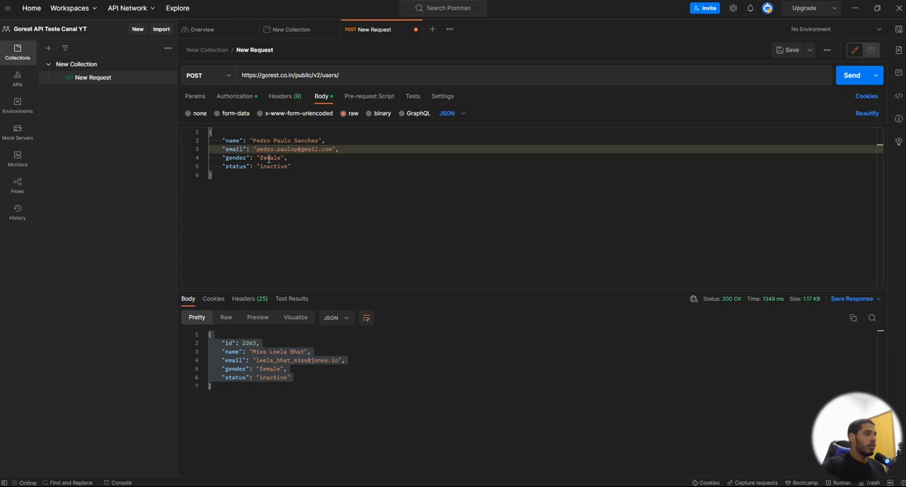
Step: Set the "gender" value in the request body to male and save the request
double_click(269, 158)
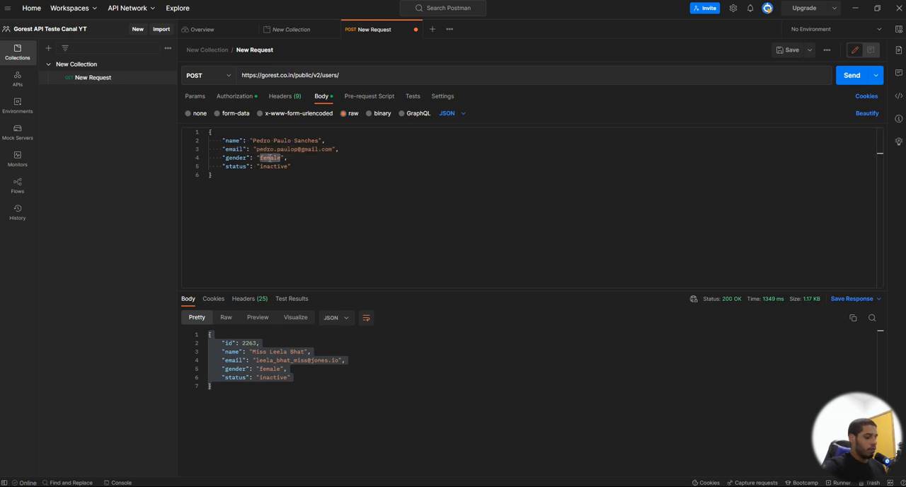
type("mal")
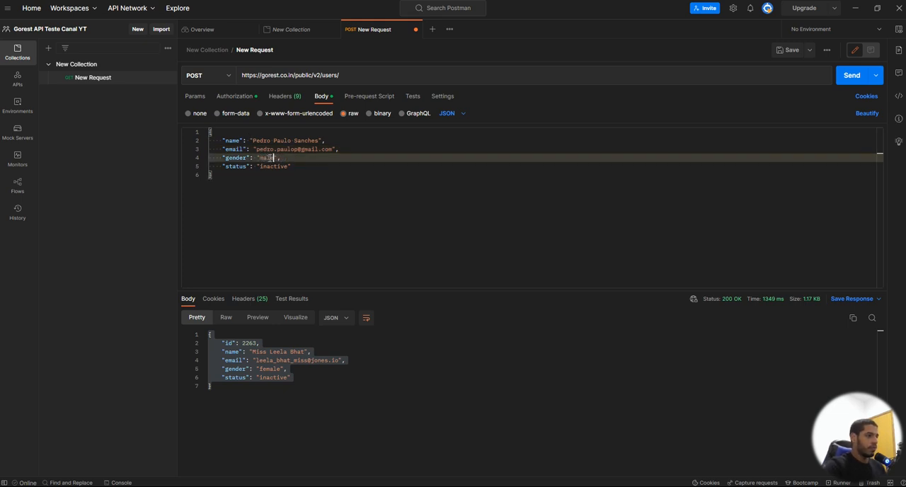
key("Down")
key("Down")
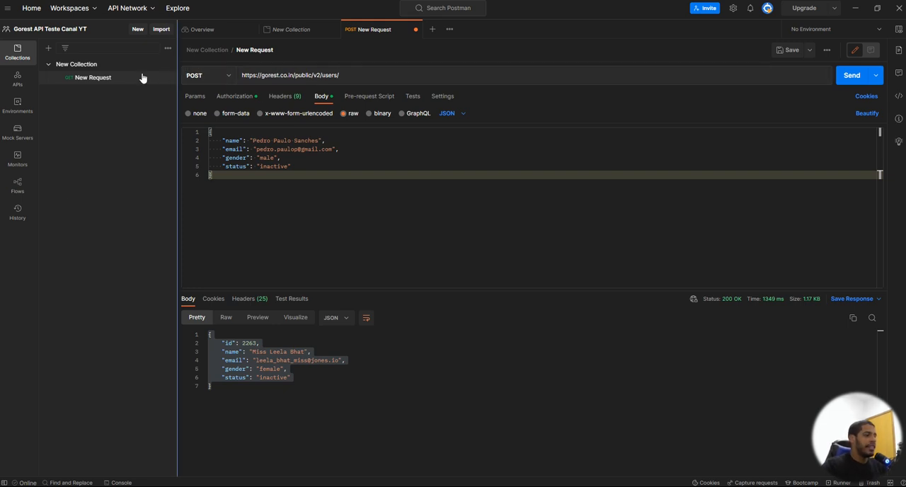
left_click(782, 48)
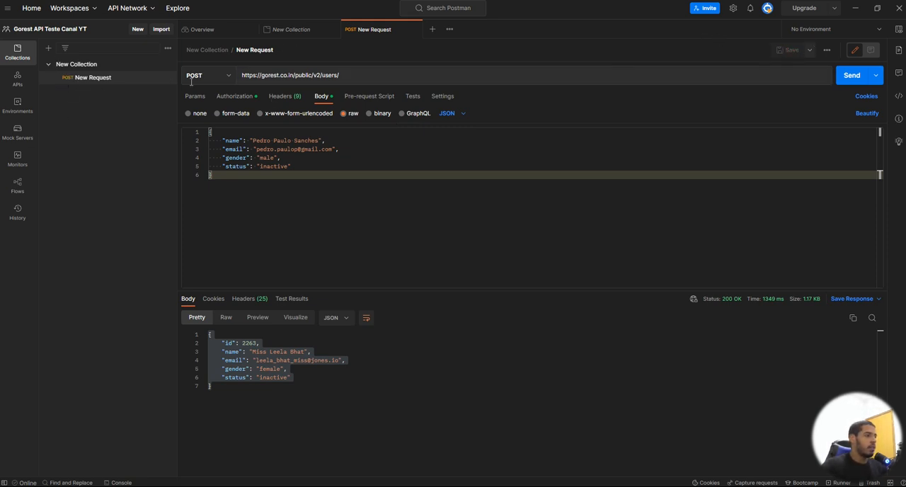
Step: Review the POST request's URL, the email, gender and status fields of its body, and its Bearer Token authorization
left_click_drag(242, 75, 354, 74)
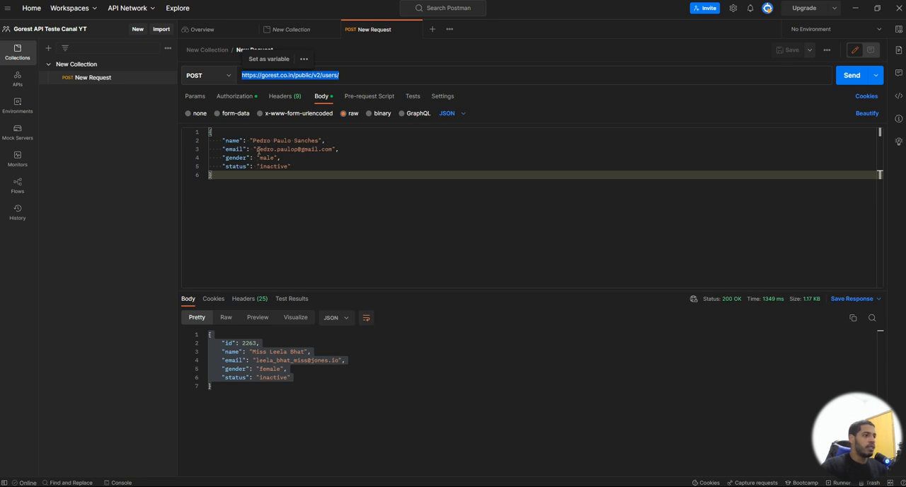
left_click_drag(257, 149, 339, 149)
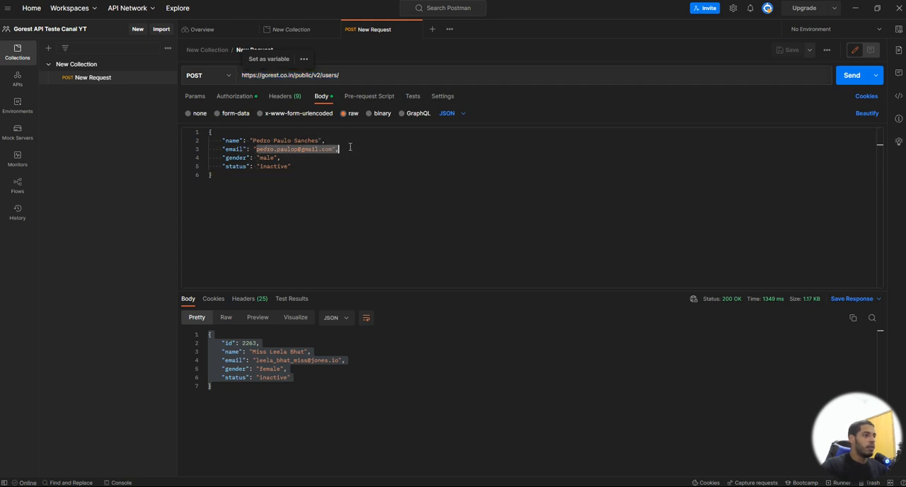
left_click_drag(225, 157, 285, 158)
left_click(227, 167)
left_click_drag(229, 168, 299, 167)
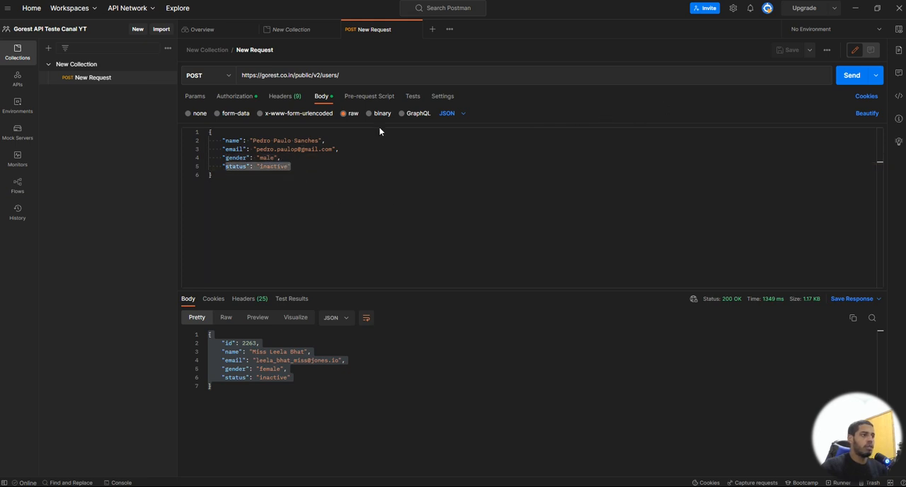
left_click(241, 98)
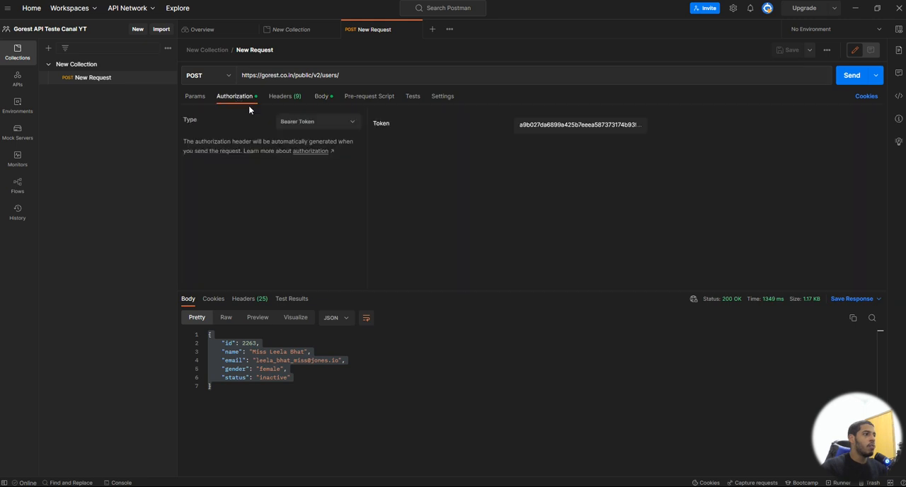
Step: Send the POST request to create the user, then inspect the new user's id and the response headers
left_click(326, 98)
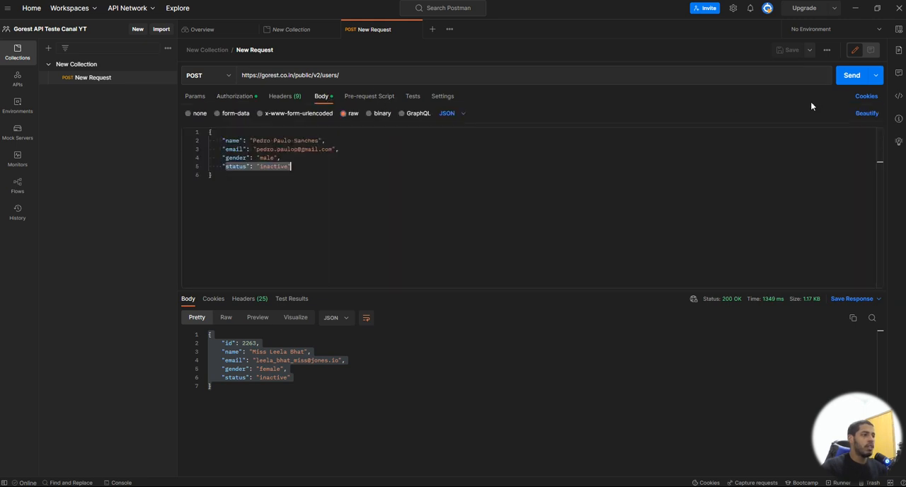
left_click(843, 78)
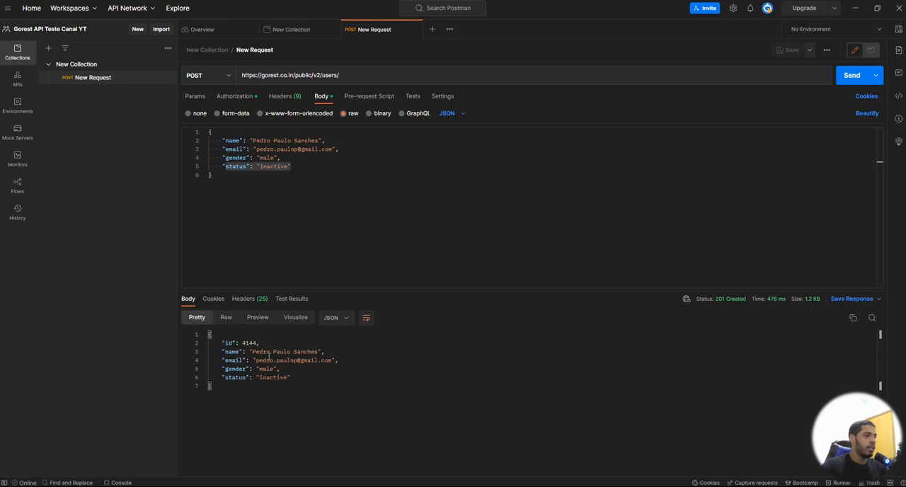
left_click_drag(240, 341, 254, 343)
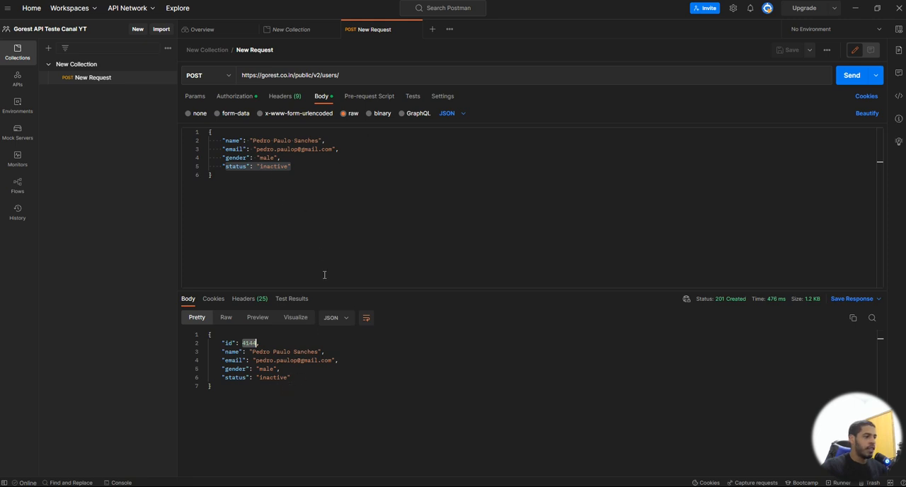
left_click(256, 303)
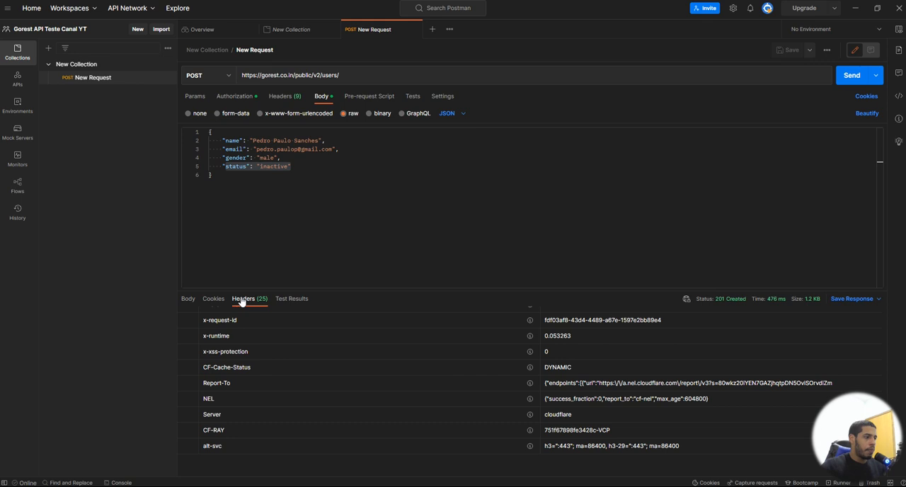
left_click(188, 298)
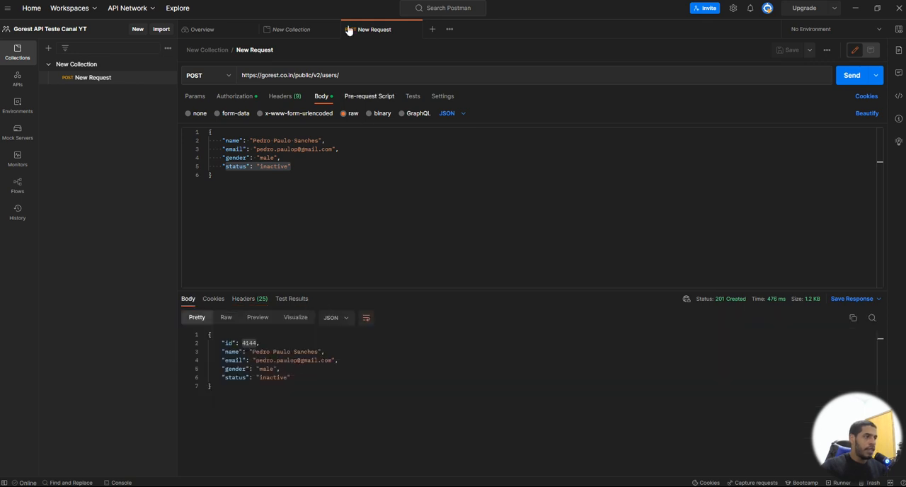
Step: Append the new user's id 4144 to the request URL, change the method to GET and send the request
triple_click(348, 74)
left_click(352, 76)
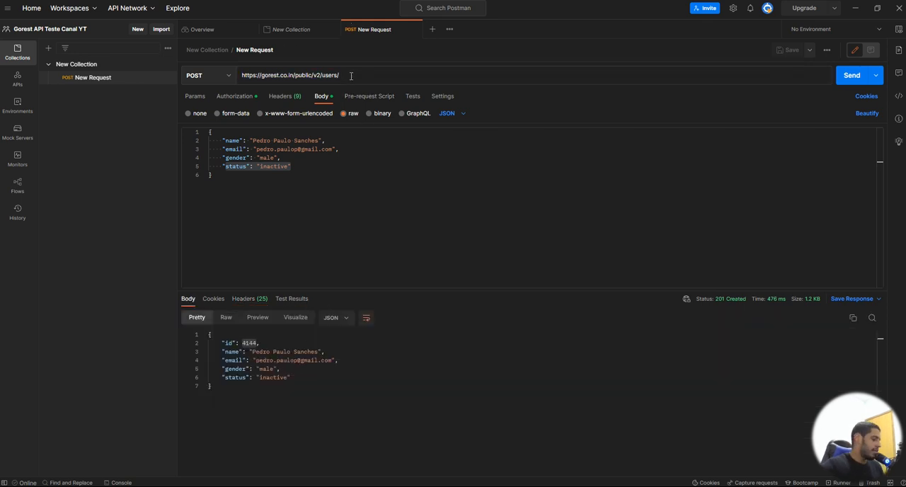
type("4144")
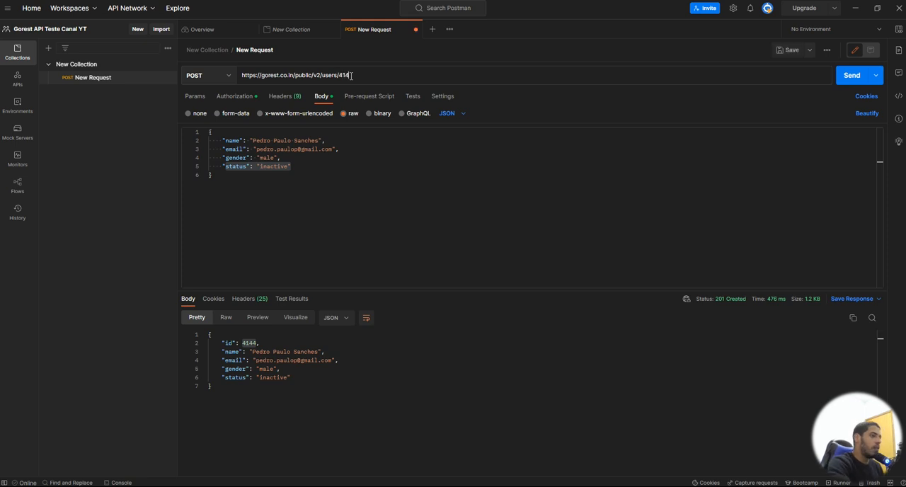
left_click(188, 74)
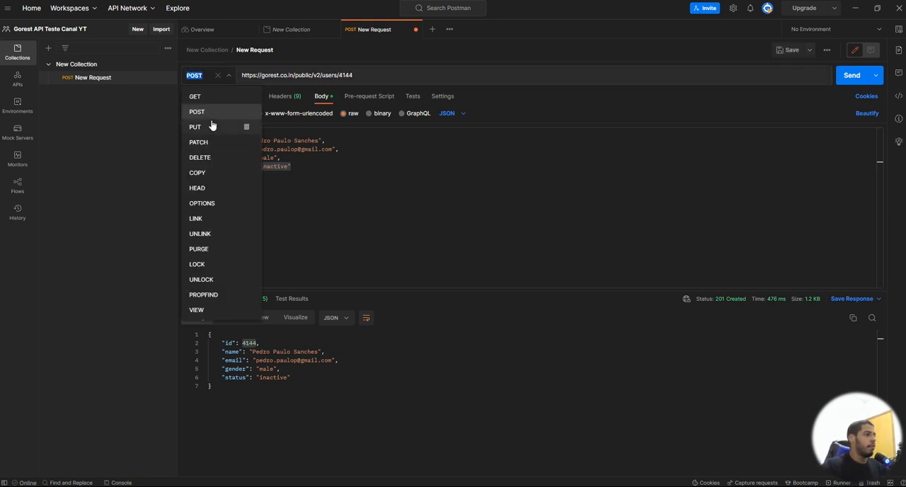
left_click(213, 96)
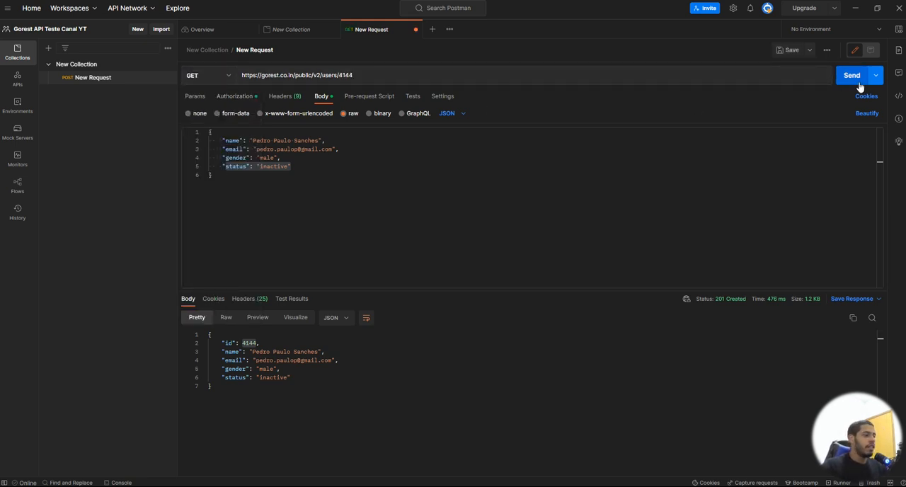
left_click(858, 82)
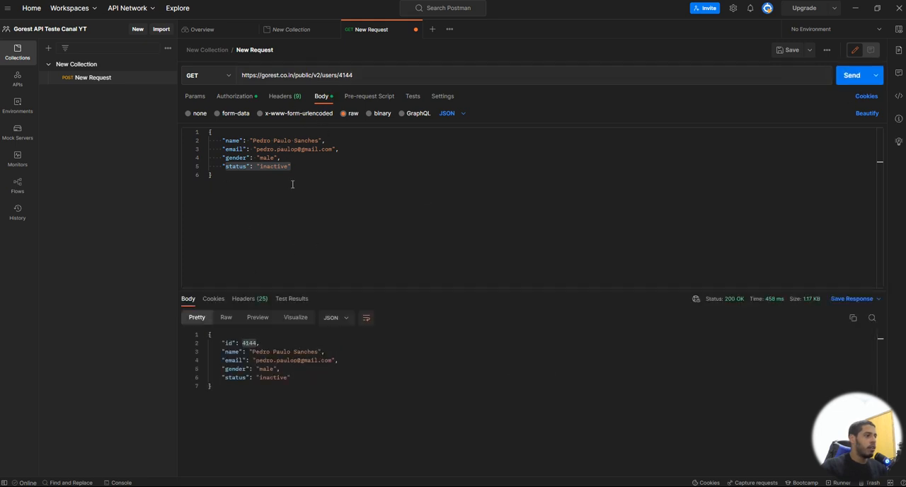
Step: Clear the JSON request body, resend the GET request and save it
key("ctrl+a")
key("BackSpace")
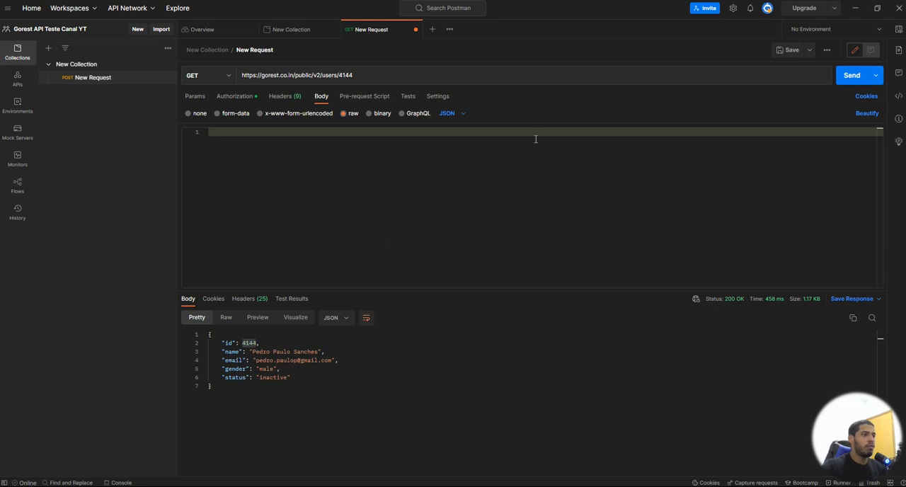
left_click(853, 79)
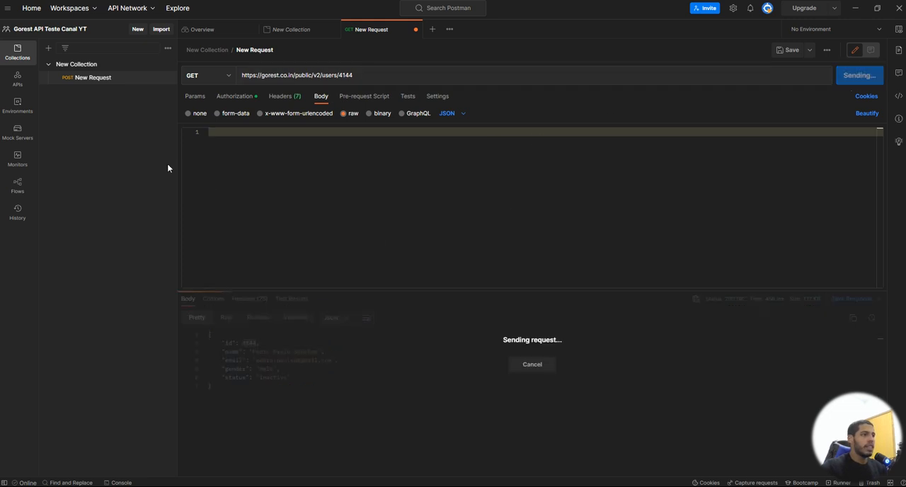
left_click(788, 49)
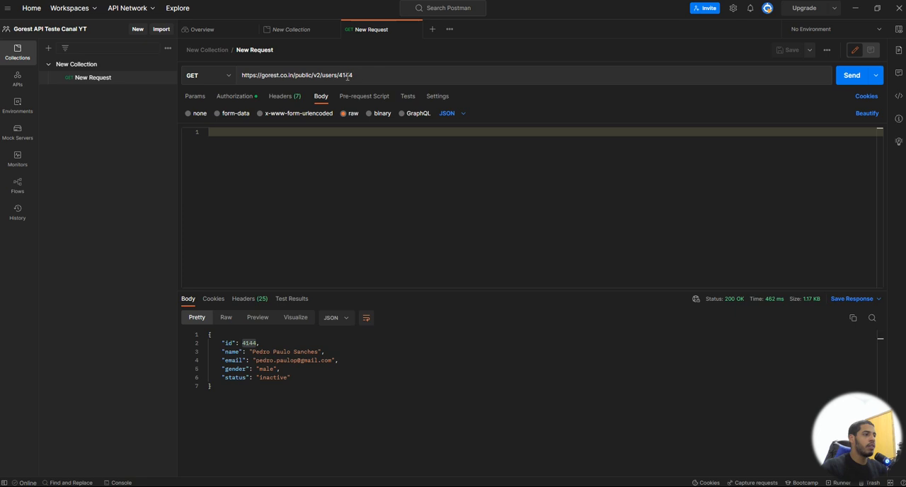
Step: Query user 4144 again with the GET request and examine the returned user record
left_click_drag(342, 75, 353, 75)
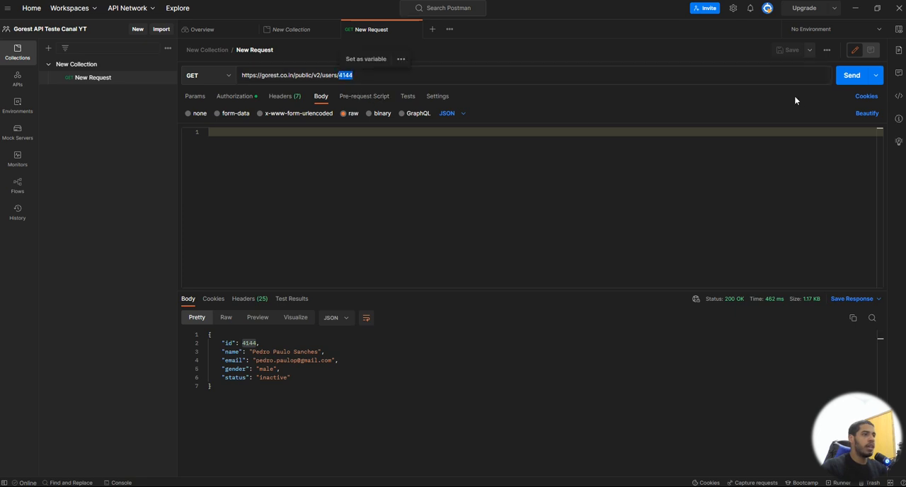
left_click(846, 76)
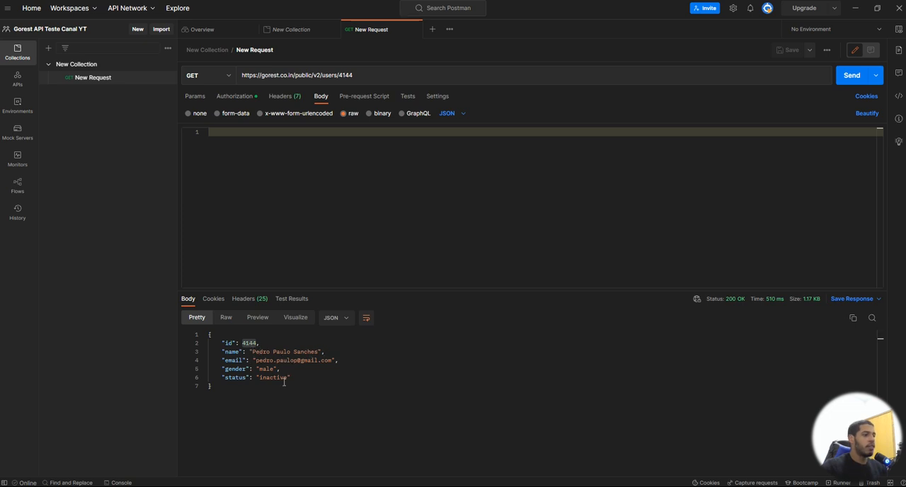
left_click_drag(284, 382, 208, 334)
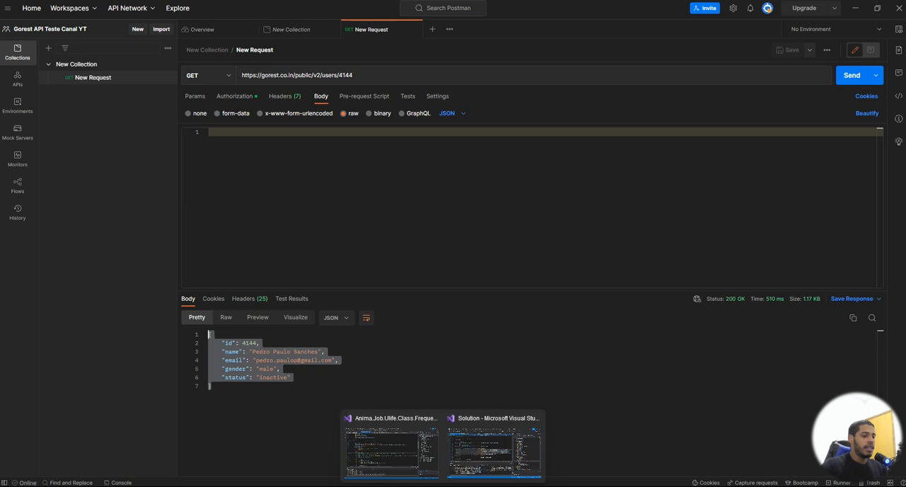
mouse_move(329, 483)
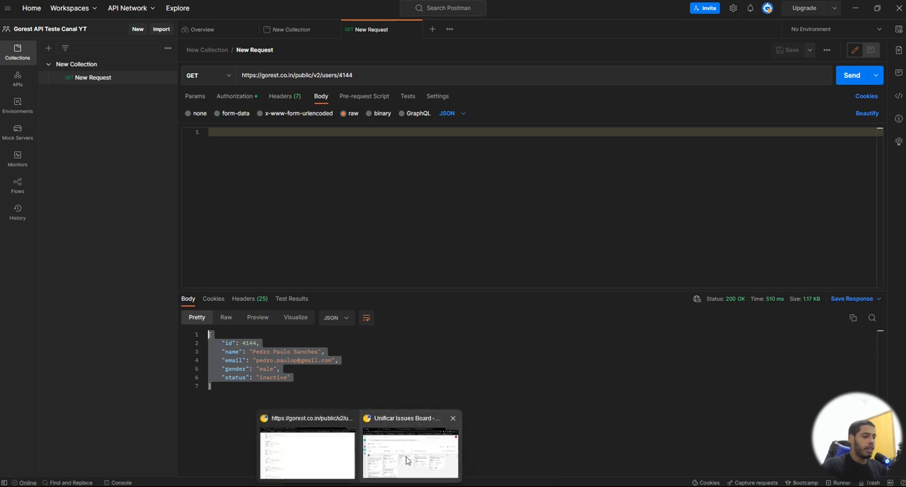
left_click(297, 139)
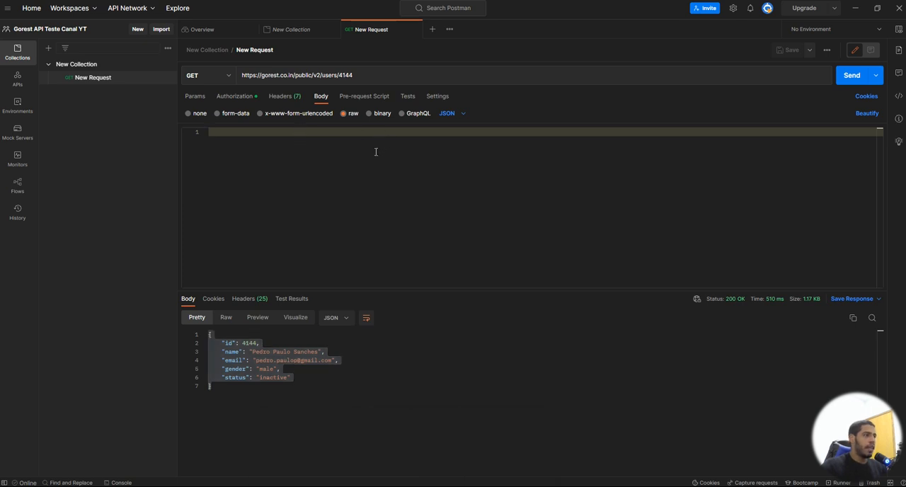
Step: Browse the test script snippets and insert the "Response time is less than 200ms" test into the GET request
left_click(407, 97)
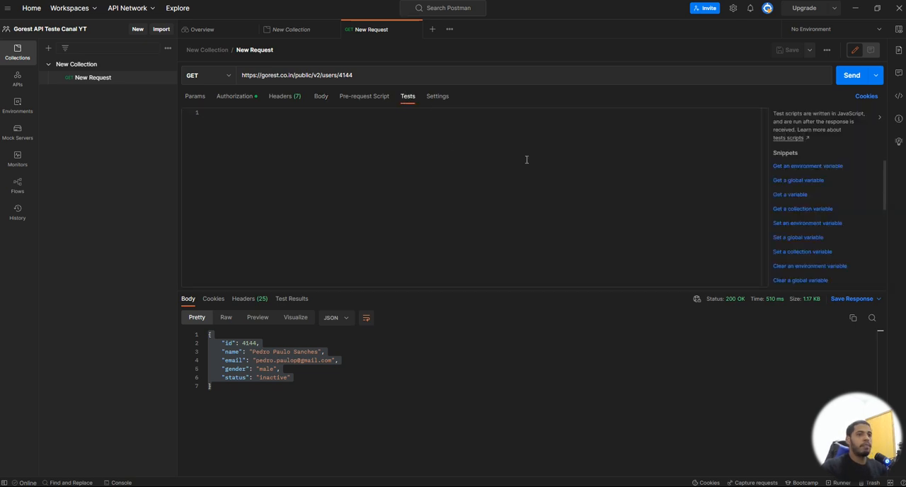
scroll(794, 226, "down", 3)
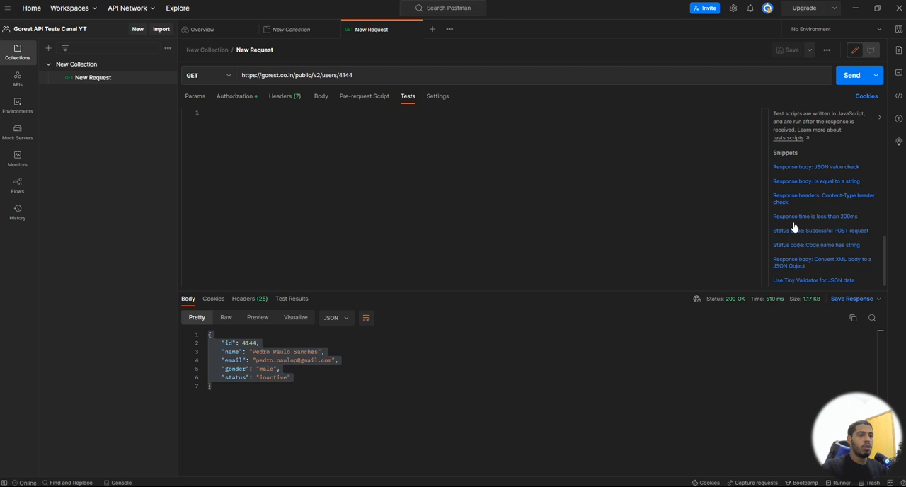
scroll(826, 208, "up", 3)
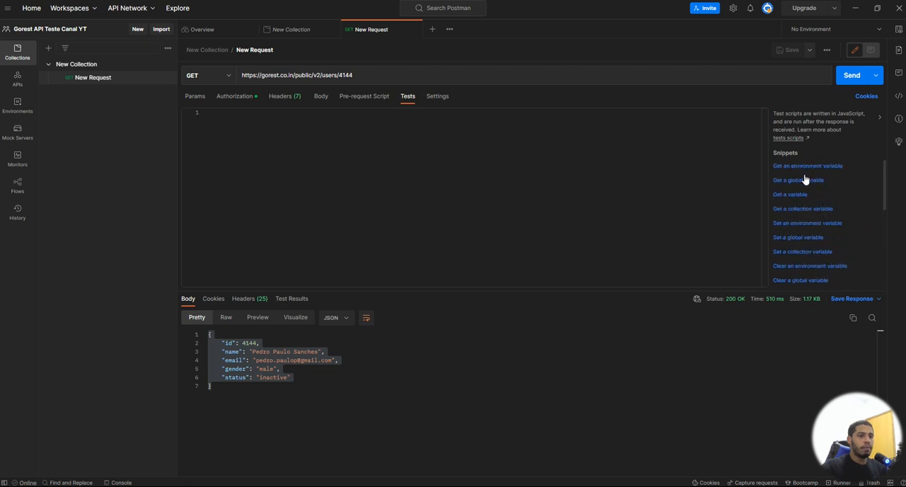
scroll(807, 221, "down", 5)
scroll(810, 212, "up", 1)
scroll(818, 215, "down", 1)
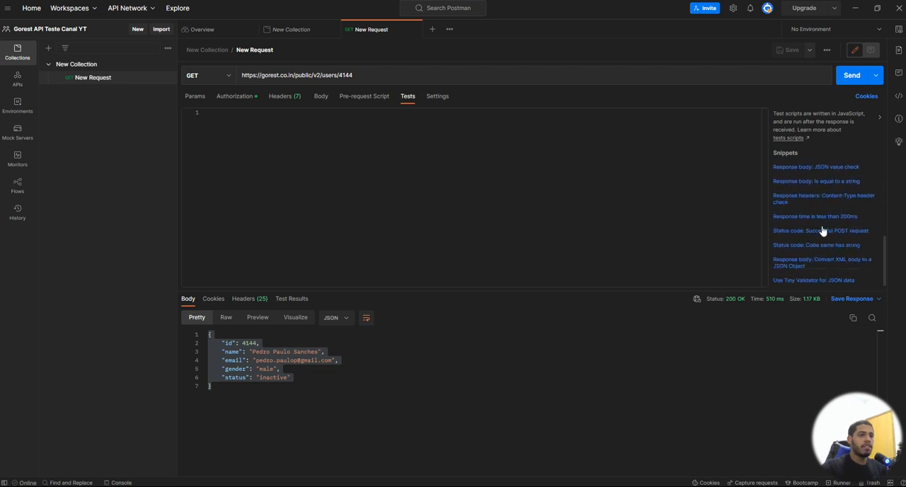
scroll(820, 237, "up", 2)
scroll(807, 225, "down", 2)
left_click(815, 217)
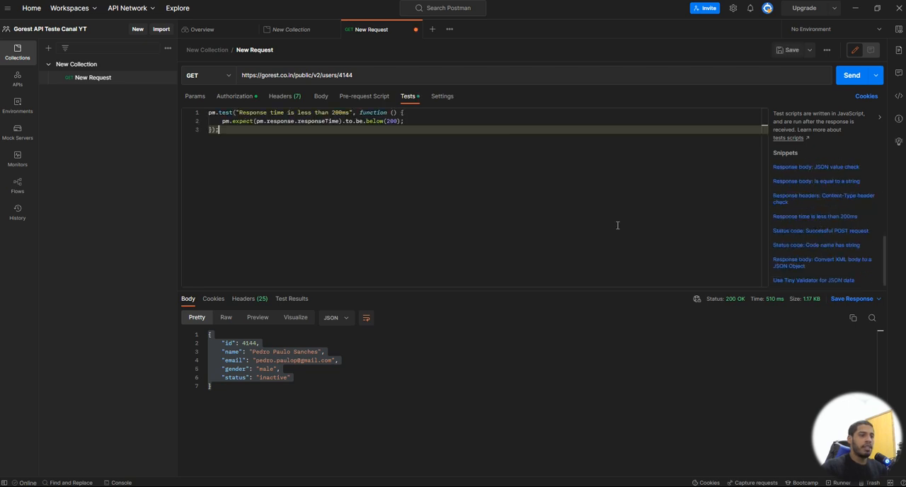
Step: Remove the response time test from the request's test script and return to the request body
double_click(392, 122)
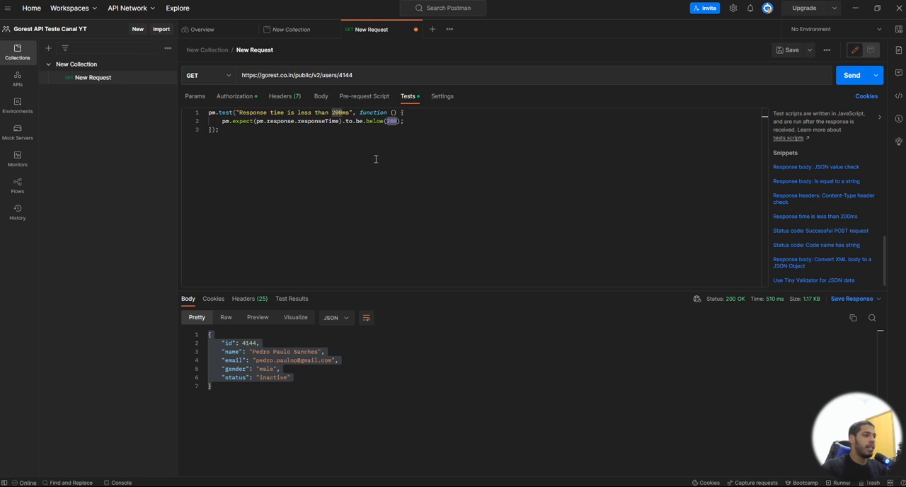
key("ctrl+a")
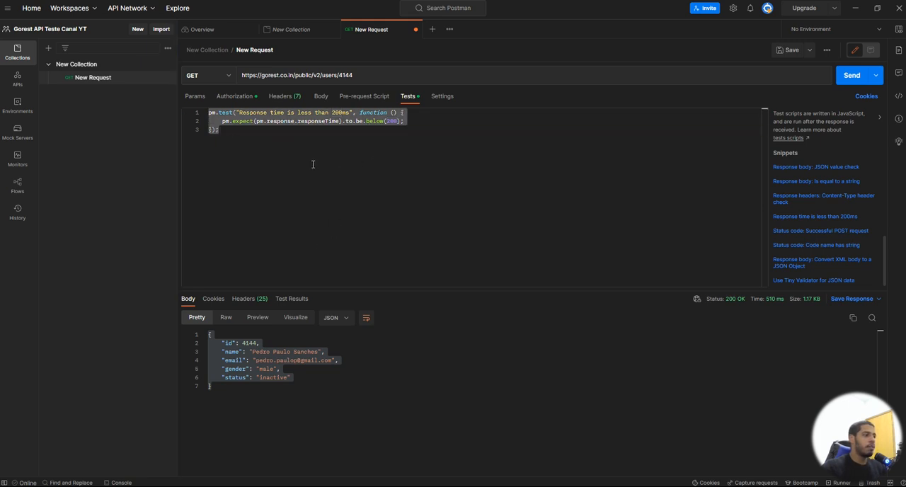
key("BackSpace")
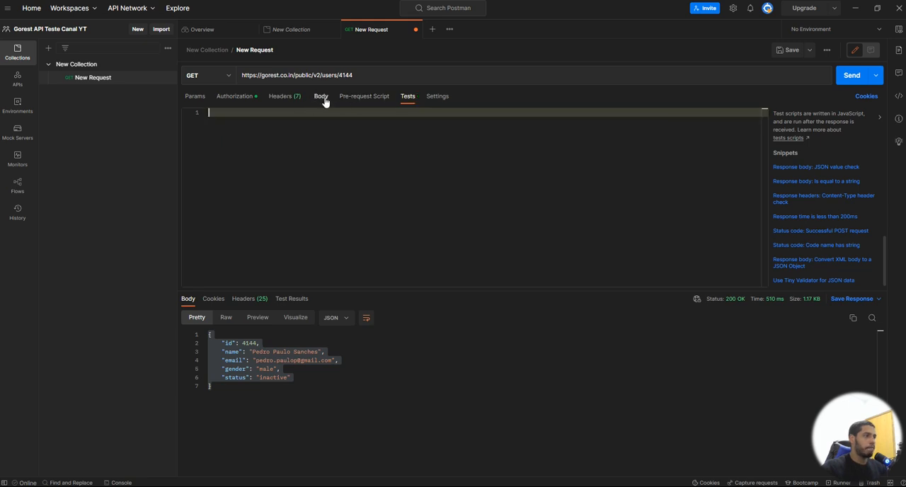
left_click(321, 96)
left_click(426, 197)
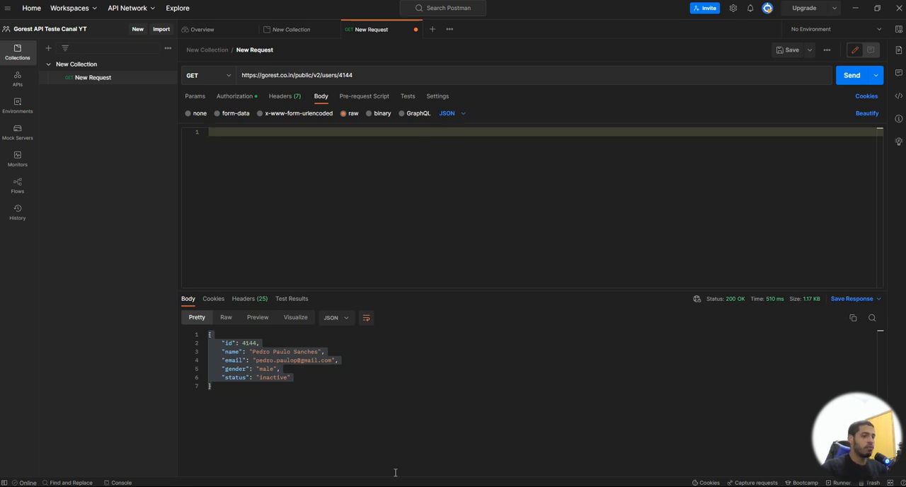
Step: Switch to the browser and review the resources and request methods listed on the Go REST home page
left_click(359, 486)
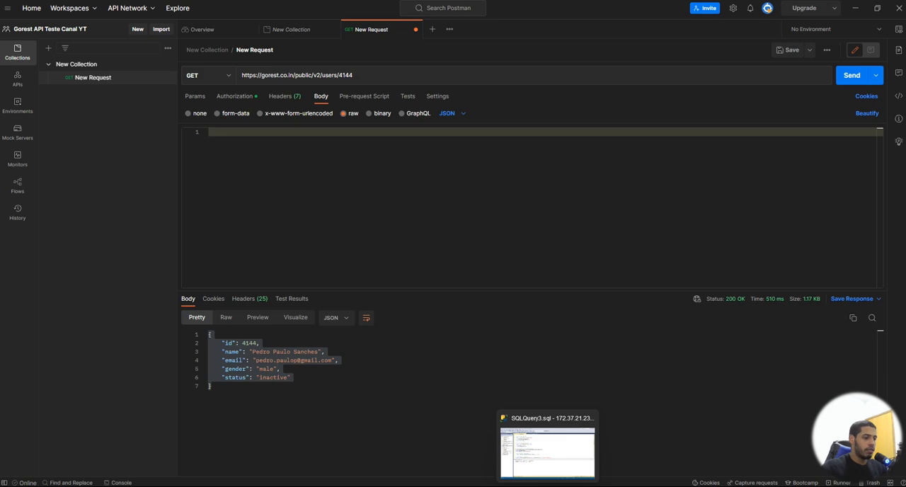
left_click(314, 447)
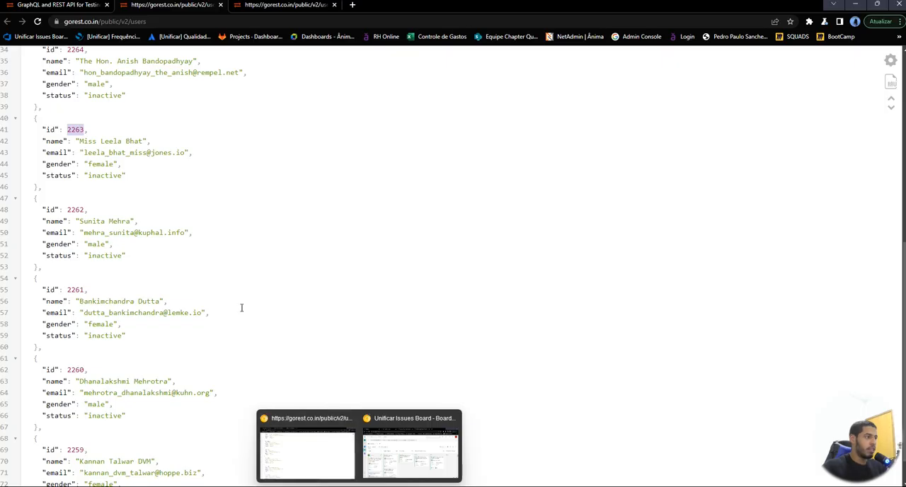
left_click(51, 8)
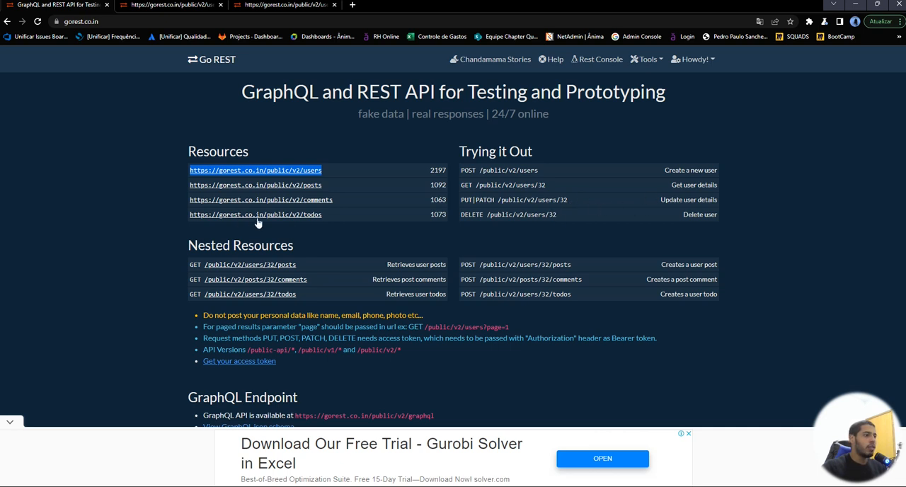
mouse_move(547, 486)
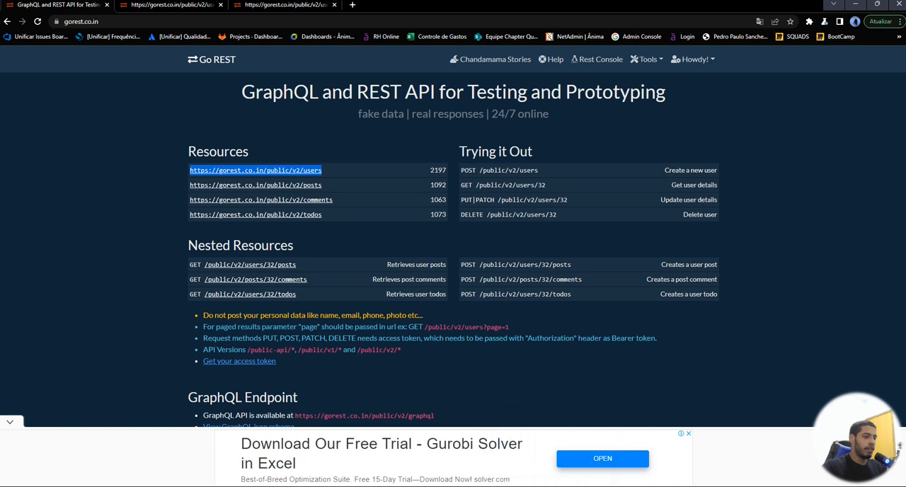
mouse_move(443, 486)
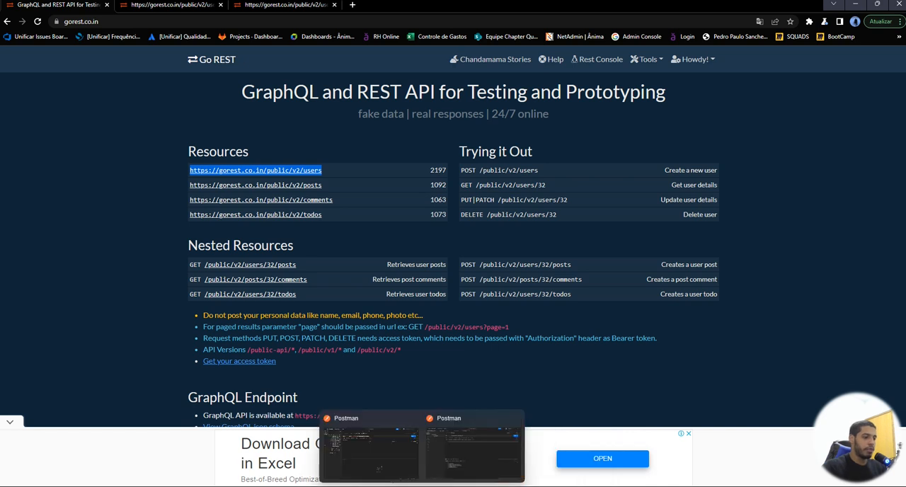
Step: Switch back to Postman, change the method of the user 4144 request to DELETE and save the request
left_click(449, 474)
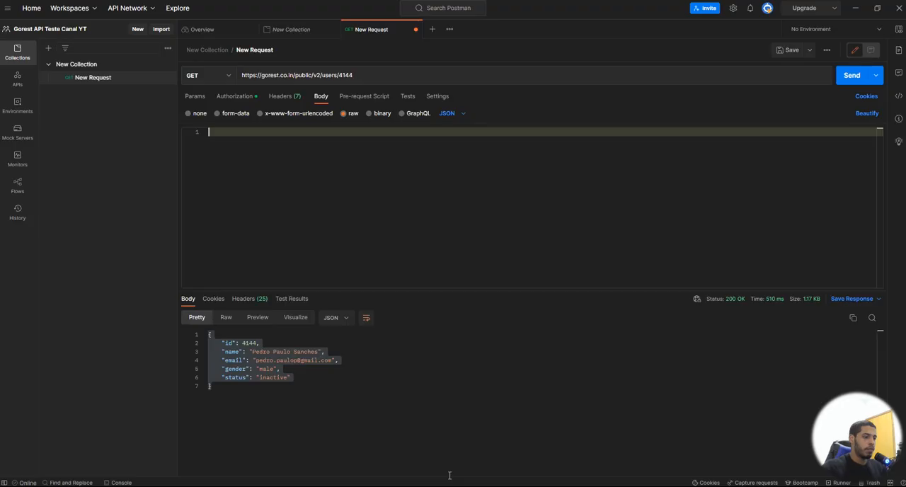
left_click(217, 73)
left_click(215, 159)
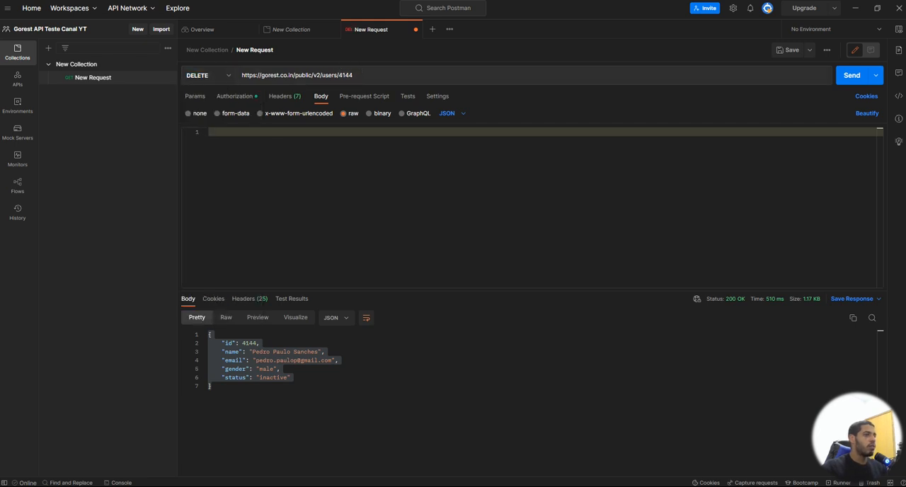
key("ctrl+s")
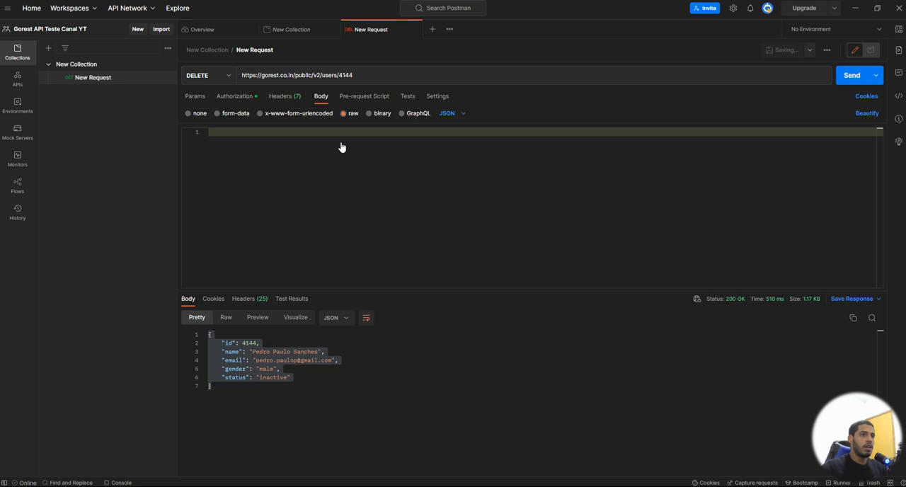
Step: Send the DELETE request for user 4144 and inspect the response status, headers and body
left_click(852, 76)
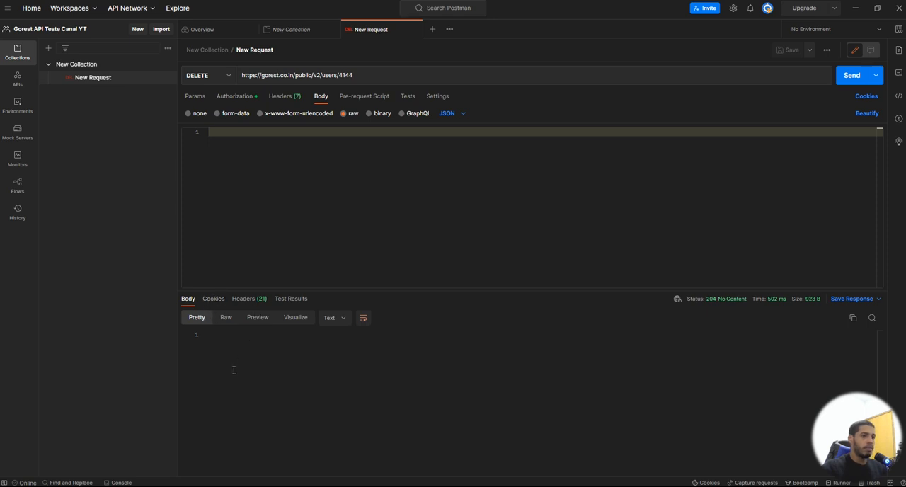
left_click_drag(705, 298, 746, 299)
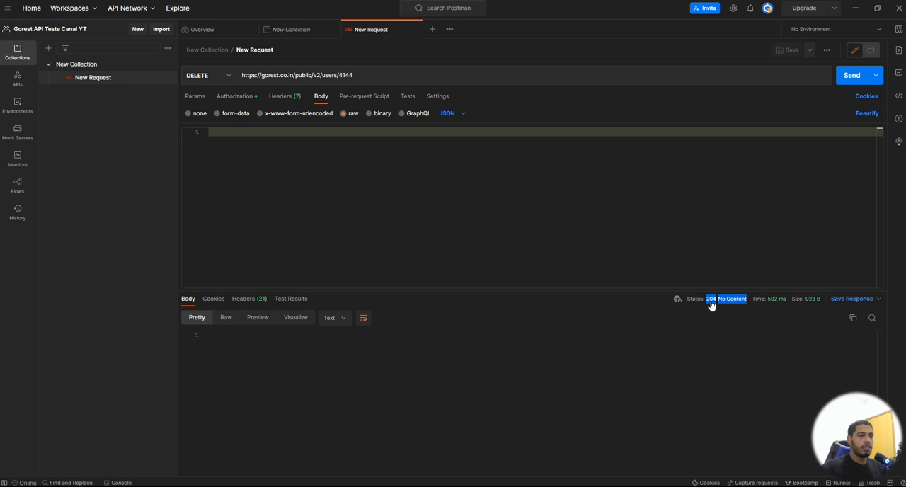
mouse_move(711, 304)
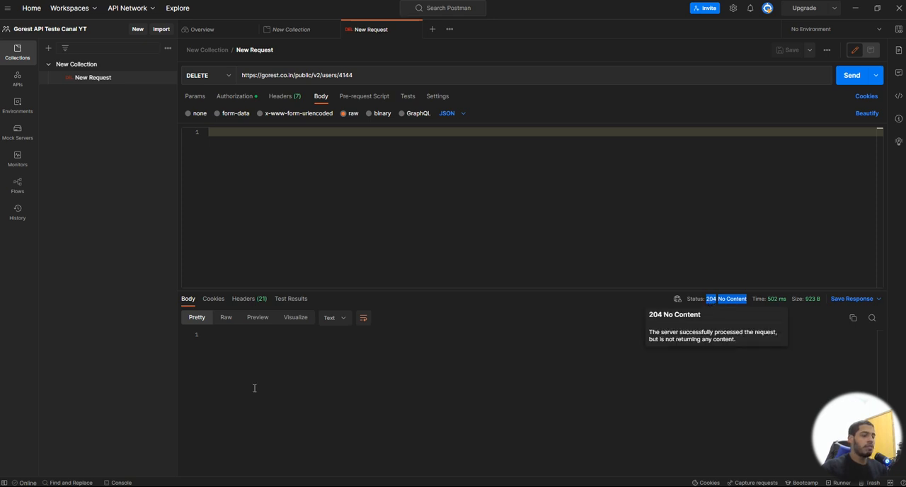
left_click(251, 298)
left_click(188, 299)
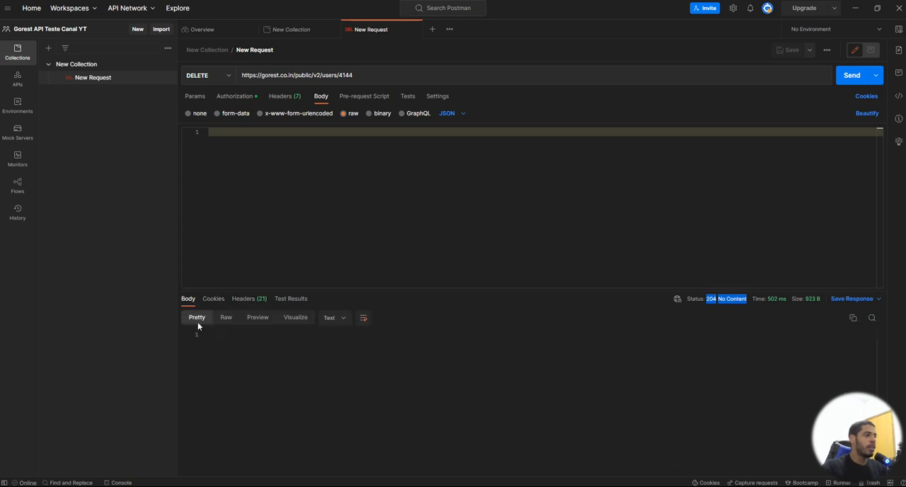
Step: Change the user 4144 request's method to GET, save and send it, and check the response message
left_click(218, 77)
left_click(212, 95)
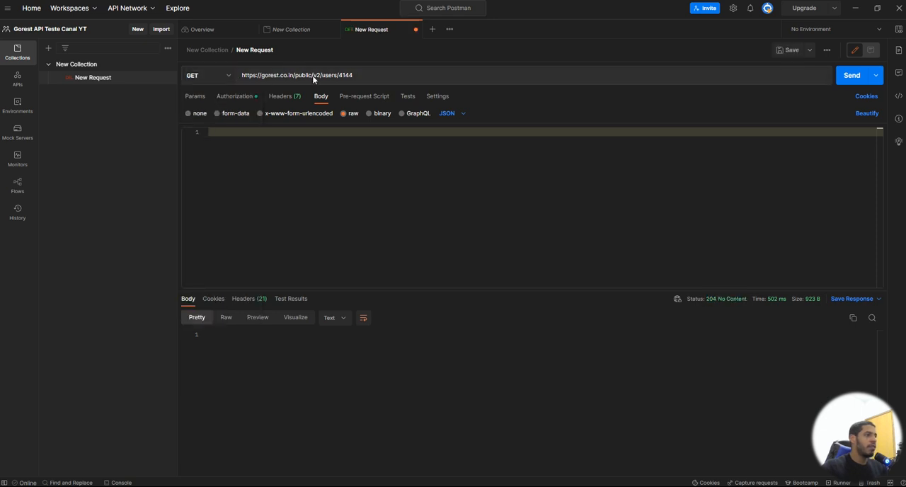
double_click(347, 75)
left_click(352, 75)
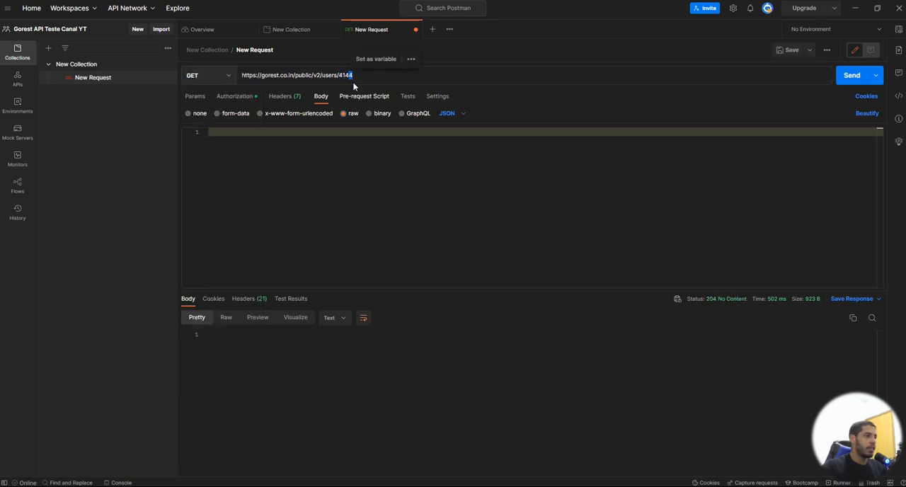
left_click(850, 81)
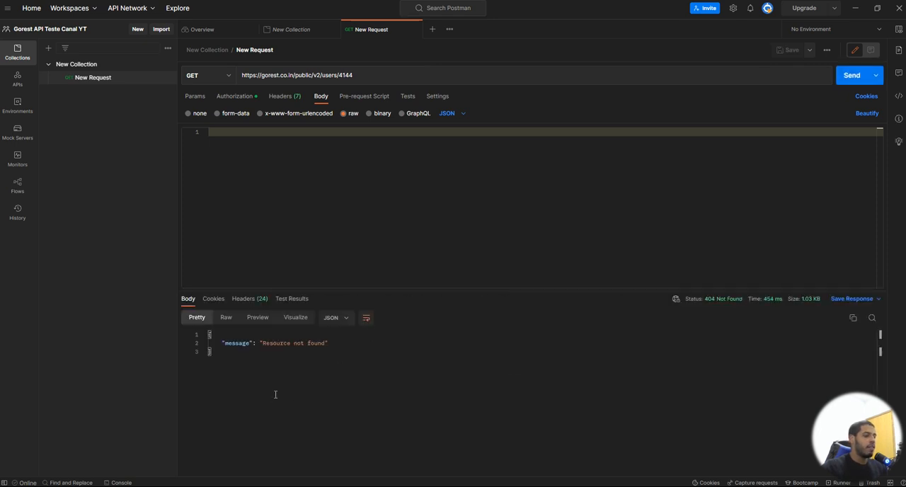
left_click_drag(223, 343, 335, 345)
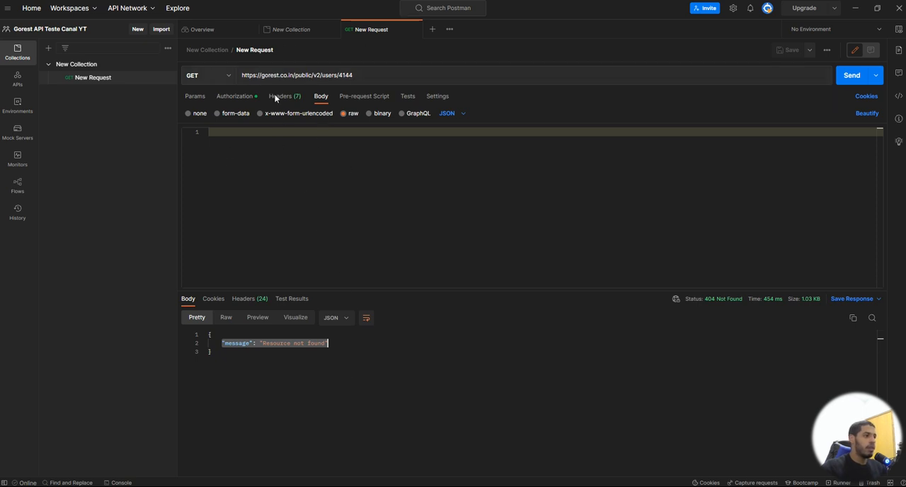
left_click(209, 76)
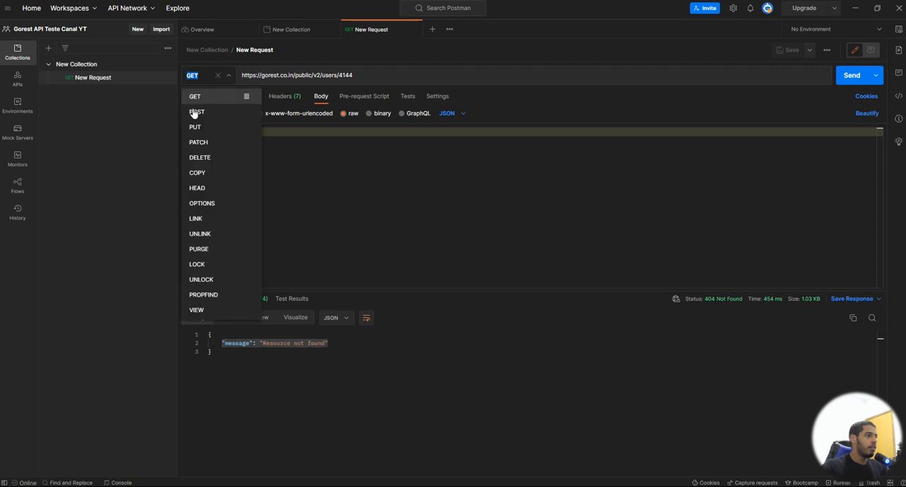
left_click(240, 114)
left_click(364, 75)
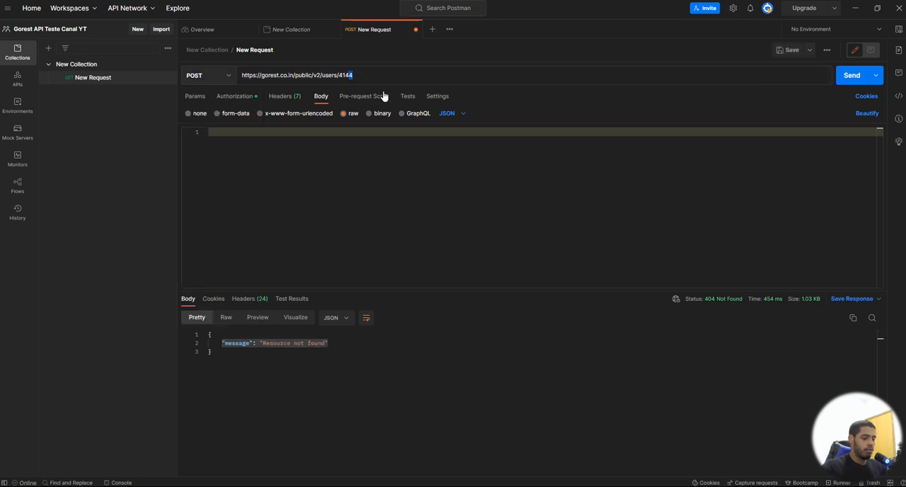
key("BackSpace")
key("BackSpace")
key("BackSpace")
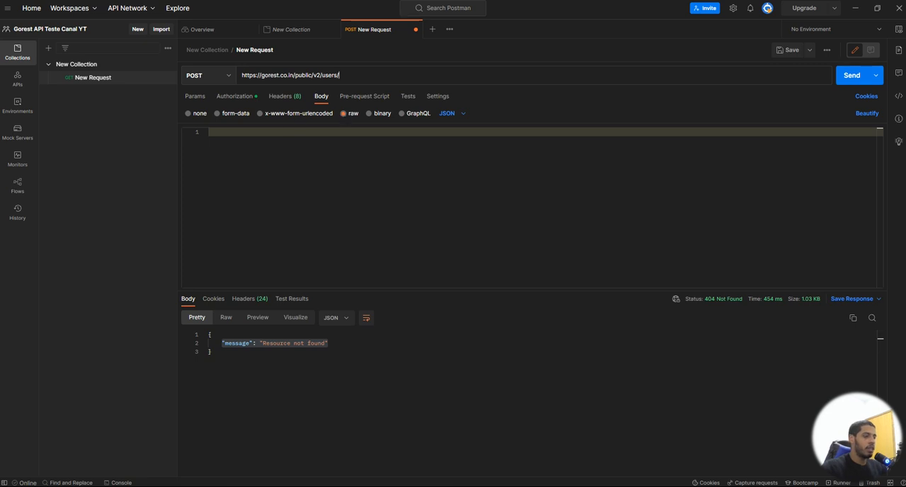
Step: Switch to the browser, copy the first user record from the Go REST users list and paste it into the Postman request body
left_click(359, 486)
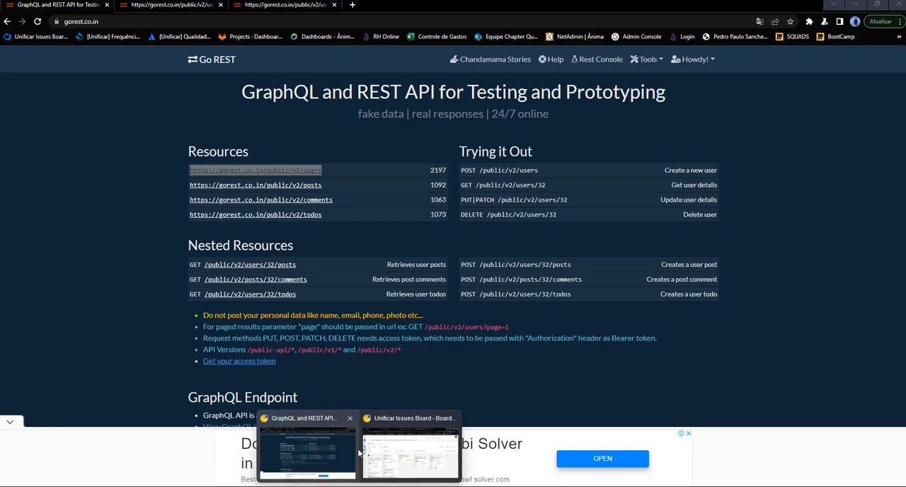
left_click(351, 451)
left_click(262, 9)
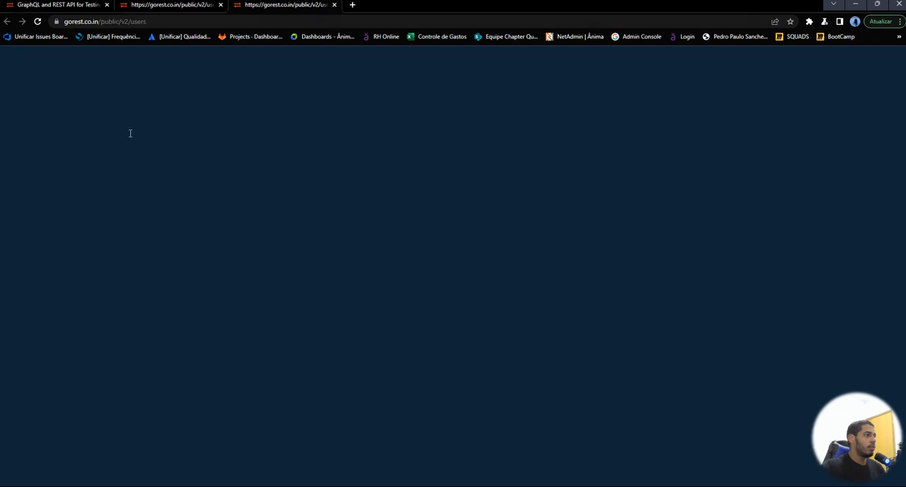
left_click_drag(118, 157, 39, 112)
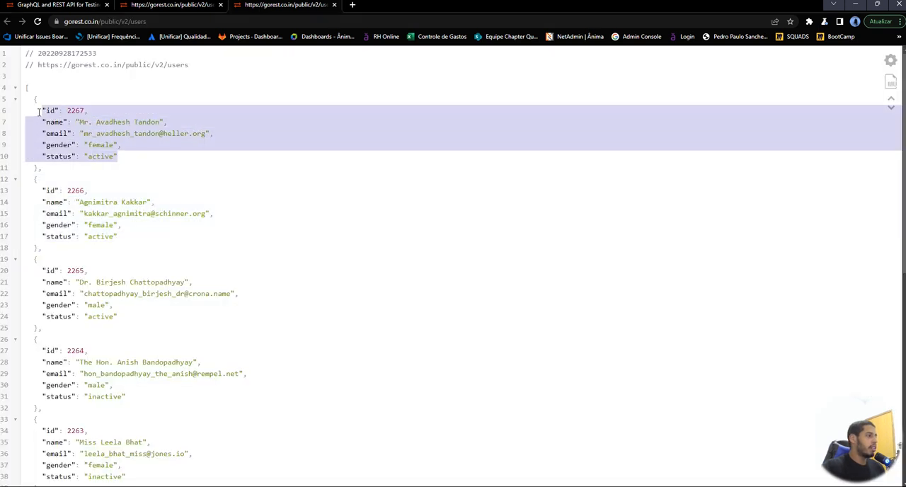
left_click_drag(71, 157, 33, 103)
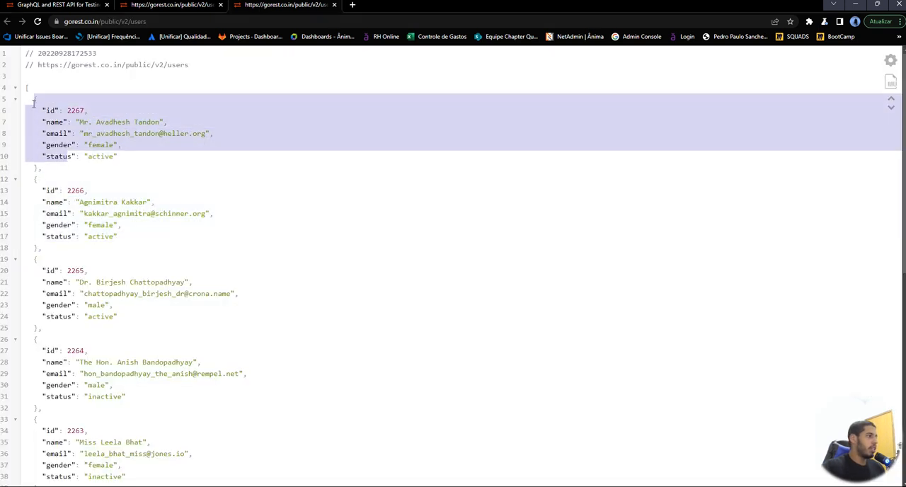
left_click_drag(43, 168, 34, 90)
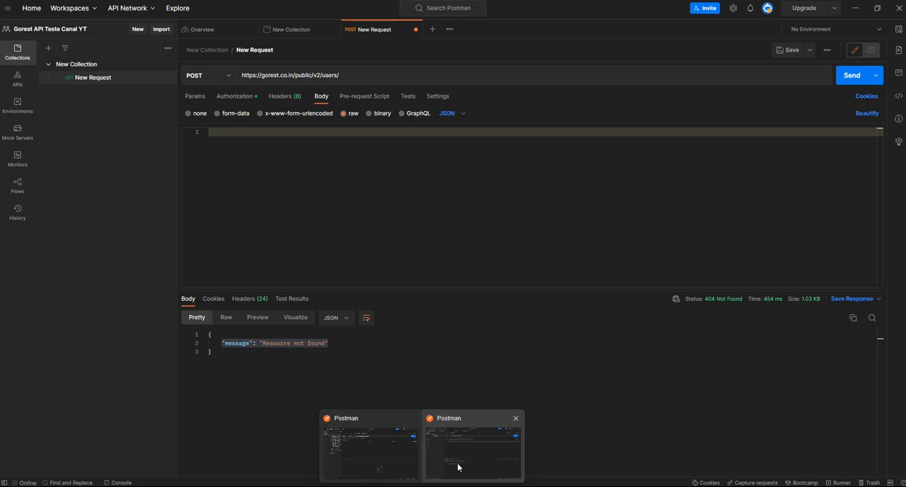
left_click(458, 467)
key("ctrl+v")
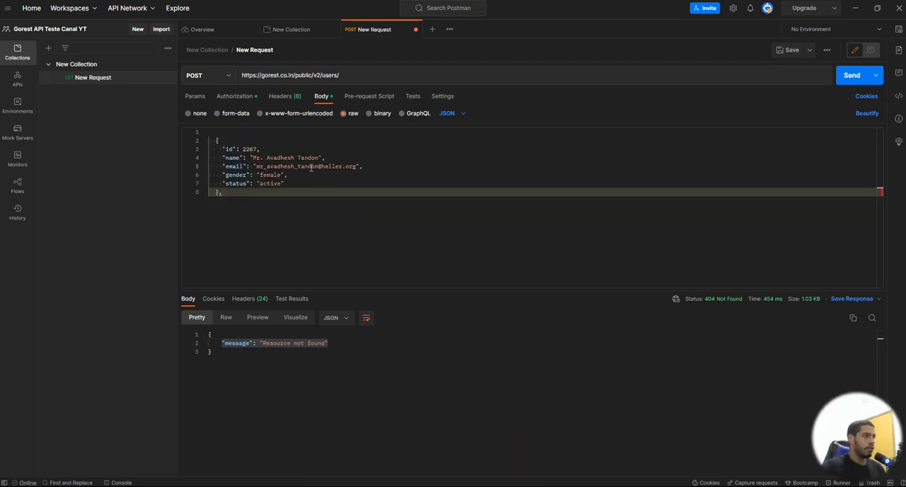
Step: Clean up the pasted JSON by removing the blank first line, the trailing comma after the closing brace and the id line
left_click(212, 133)
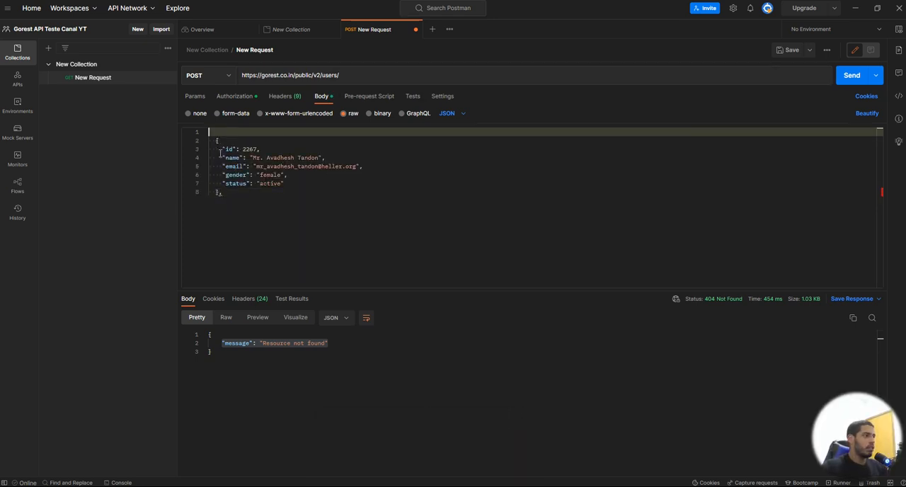
key("Delete")
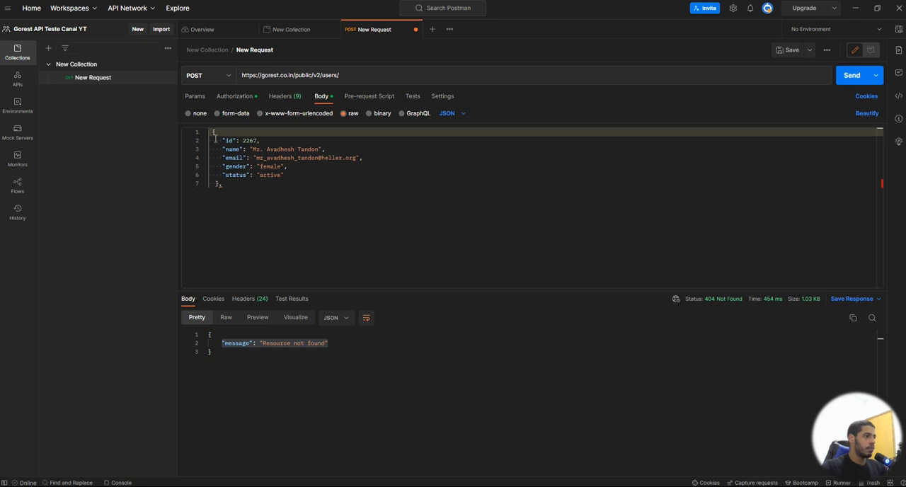
left_click(222, 184)
key("BackSpace")
left_click_drag(260, 140, 199, 141)
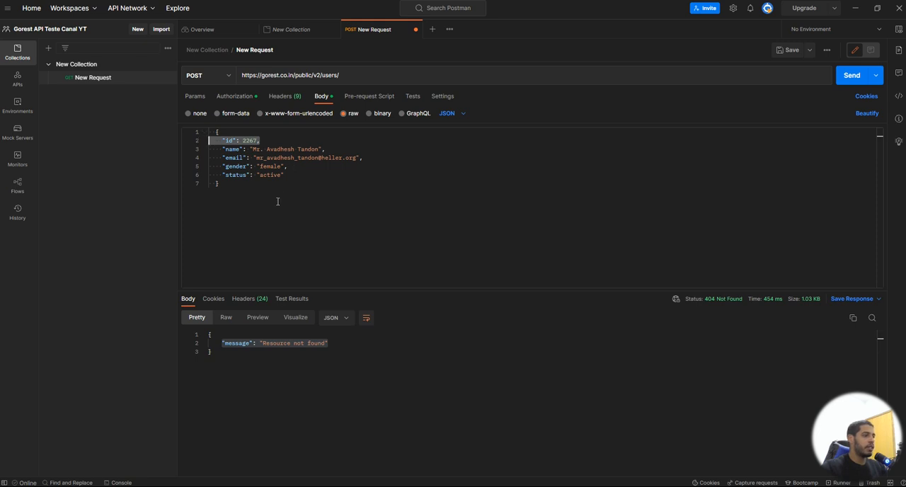
key("BackSpace")
key("BackSpace")
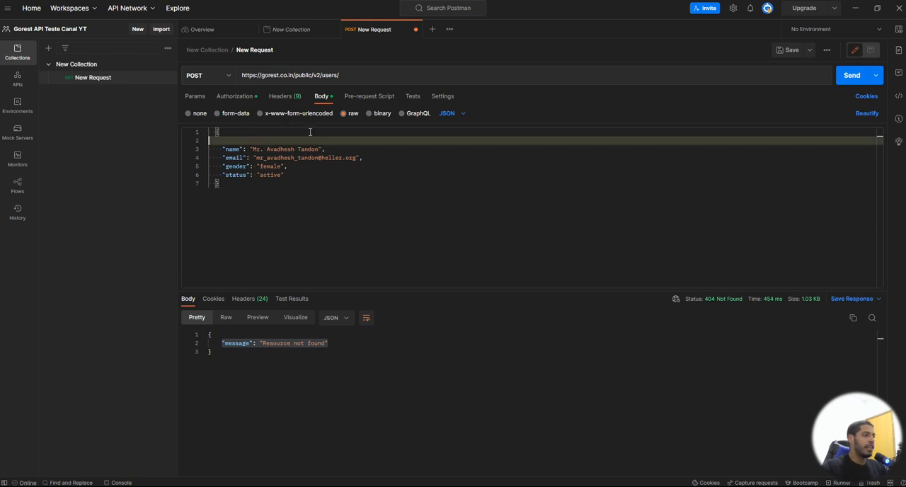
Step: Replace the name and email values in the request body with the new user's first name and e-mail address
left_click_drag(317, 140, 253, 141)
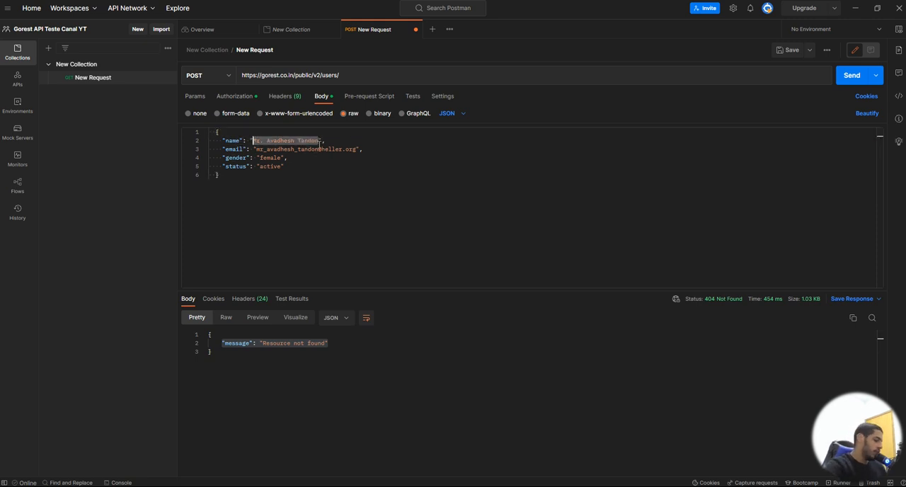
type("Gabriela")
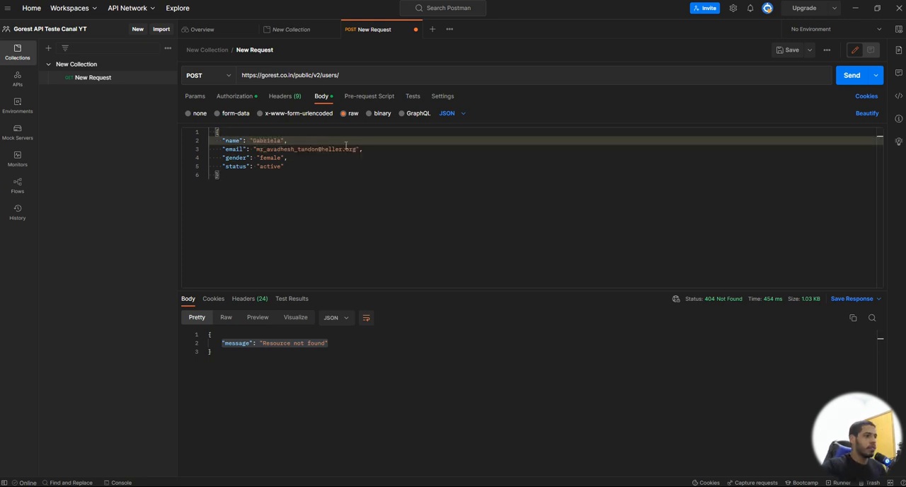
left_click_drag(356, 148, 259, 149)
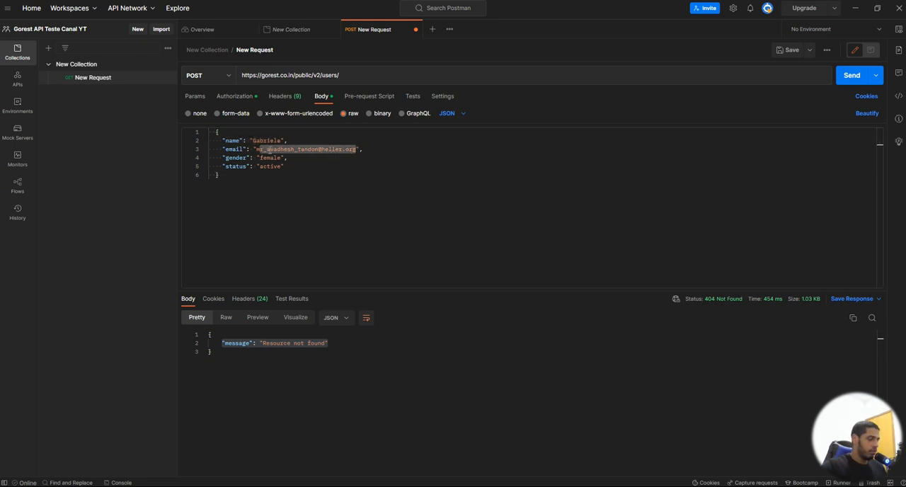
key("BackSpace")
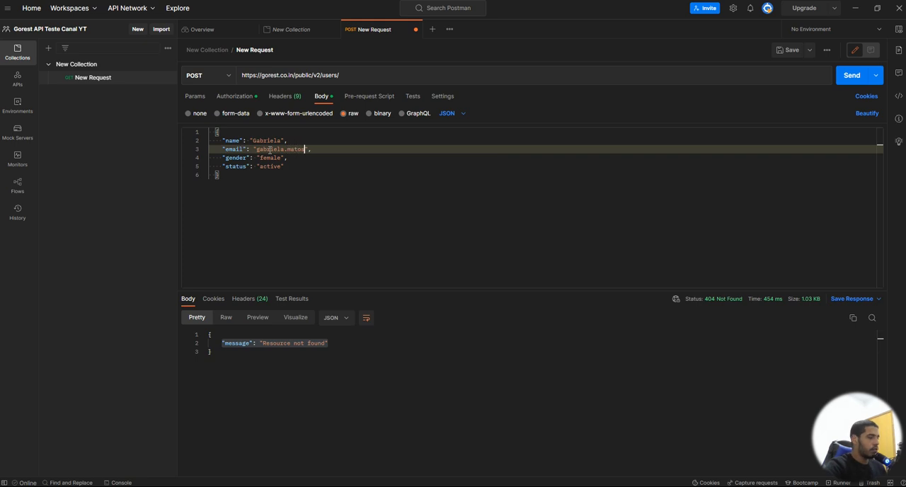
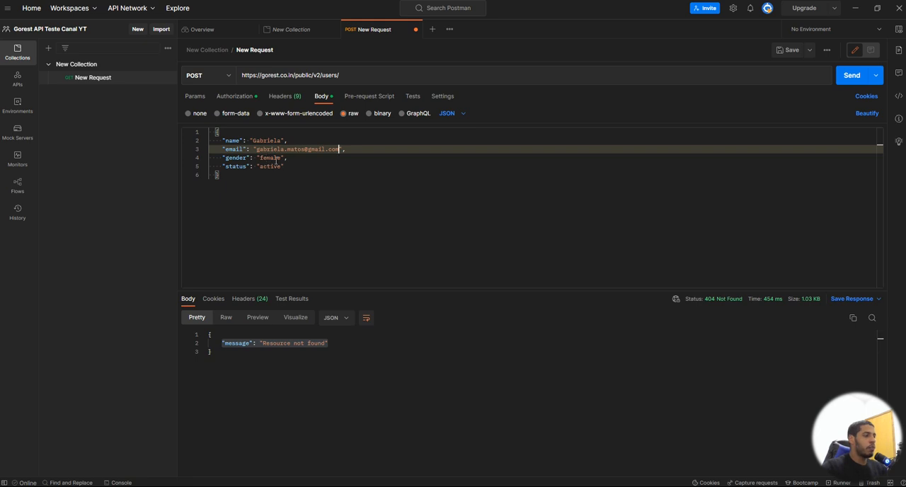
Step: Try to create the user with the status value "desativado" by sending the POST request
double_click(266, 169)
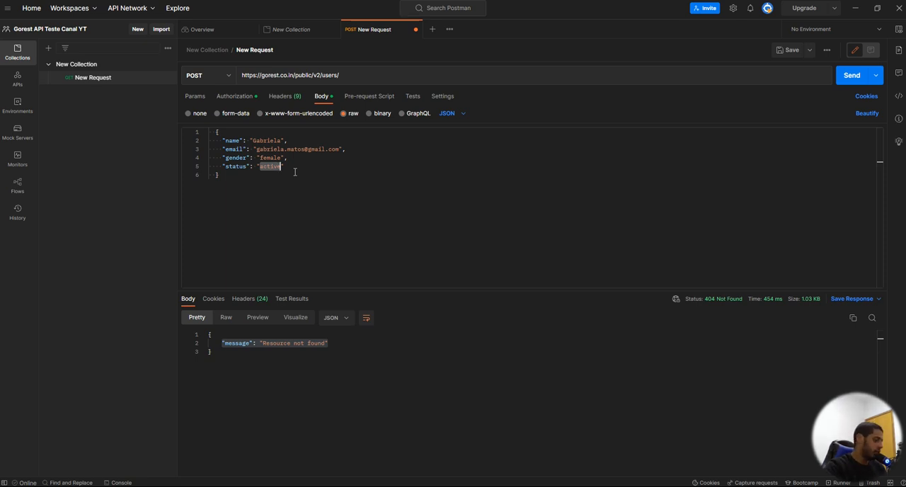
type("desativado")
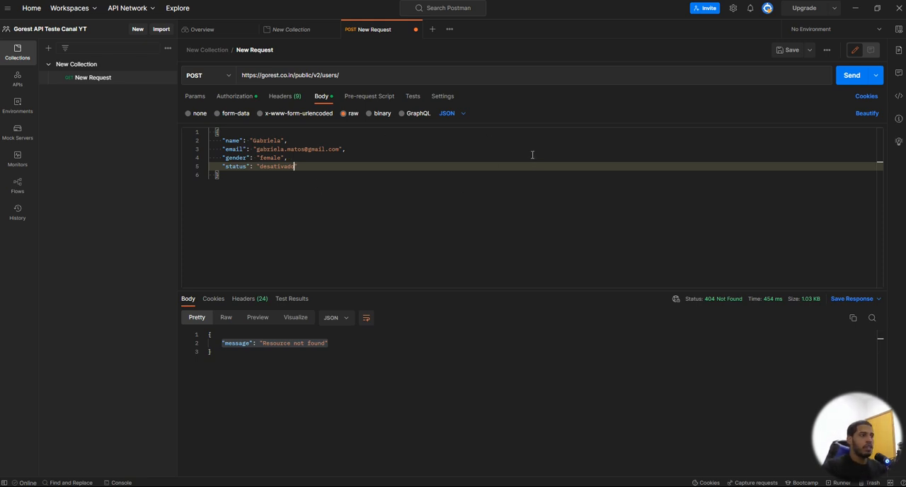
left_click(853, 75)
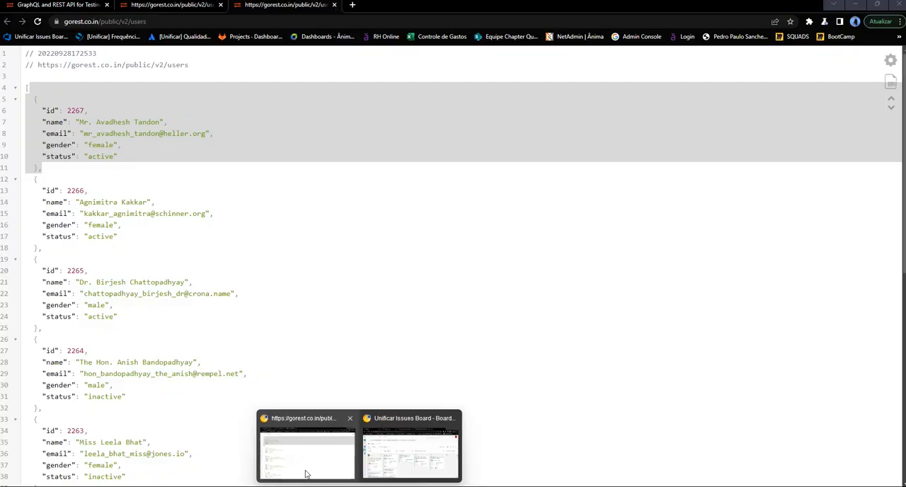
Step: Copy the status value "inactive" from the users list in the browser and set it as the status in the Postman request body
left_click(304, 460)
scroll(143, 346, "down", 3)
double_click(107, 240)
key("ctrl+c")
mouse_move(526, 486)
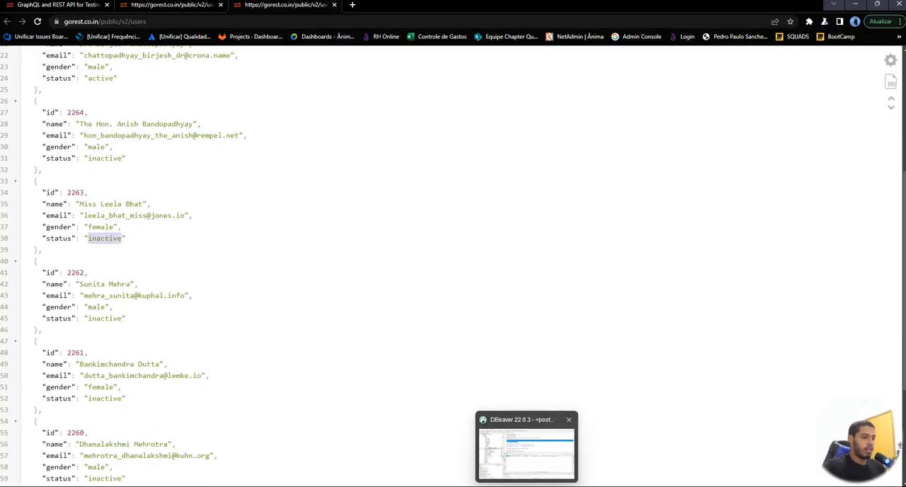
left_click(472, 441)
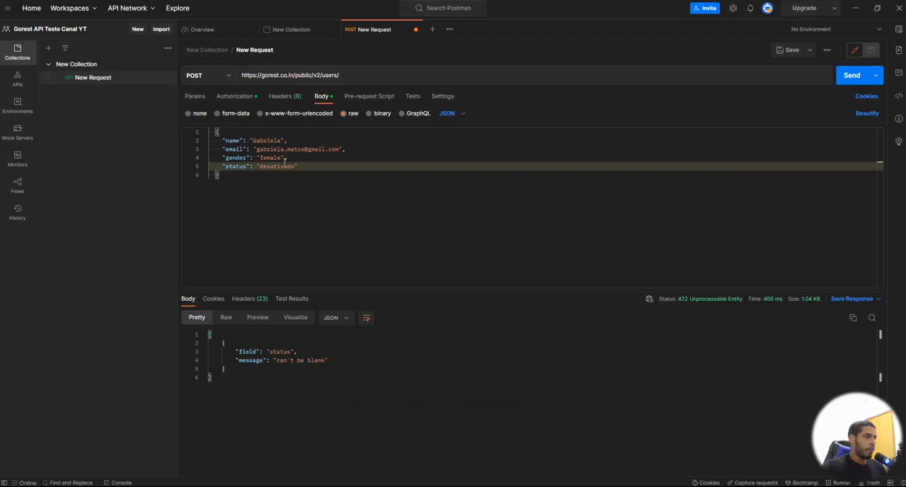
double_click(277, 167)
key("ctrl+v")
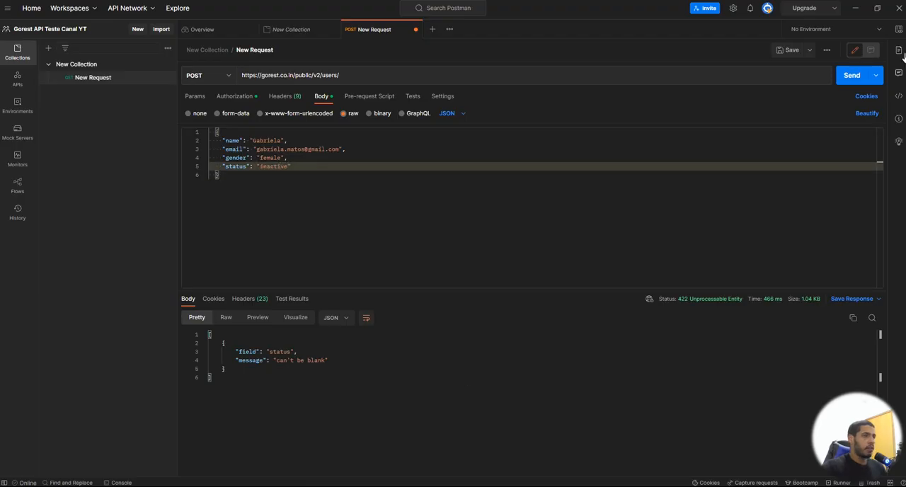
Step: Send the POST request to create the user and select the whole response body
left_click(851, 75)
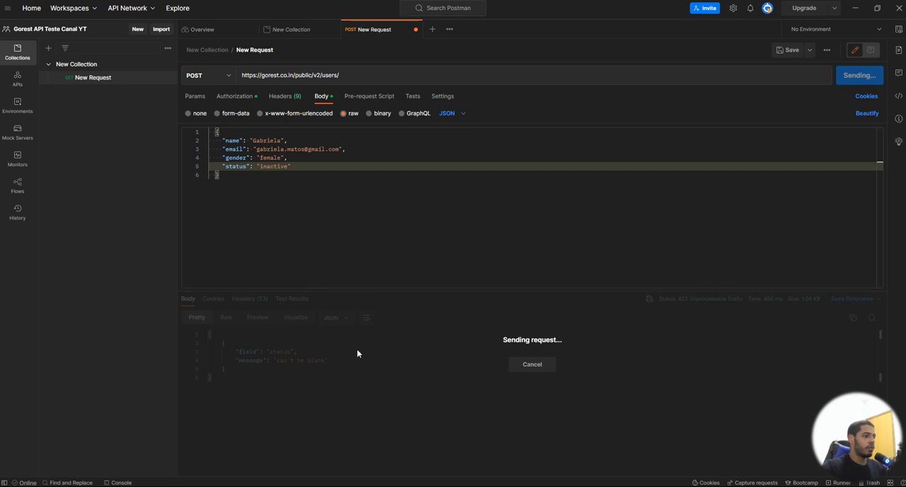
left_click(295, 384)
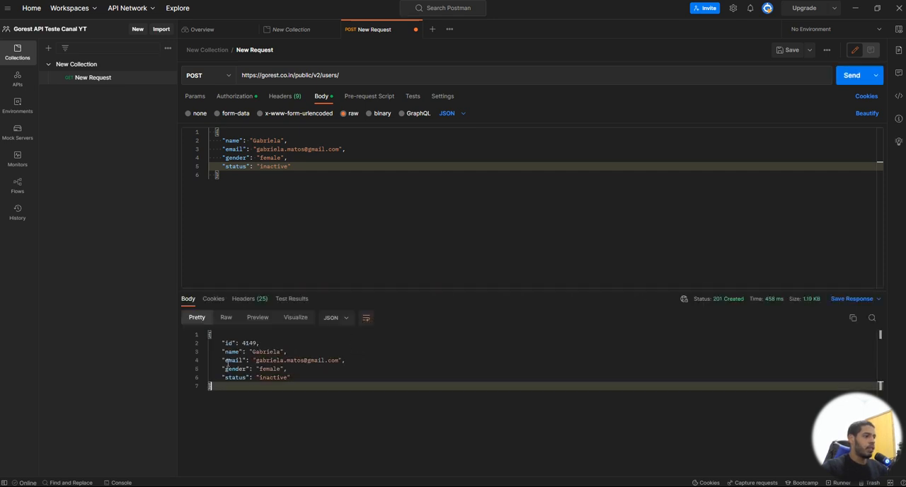
key("ctrl+a")
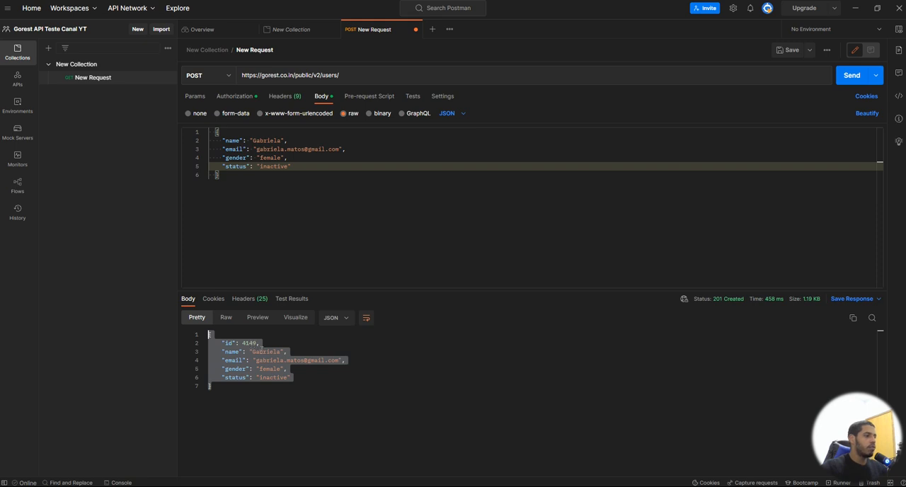
Step: Copy the created user's id from the response, append it to the request URL and query the user with GET
double_click(252, 343)
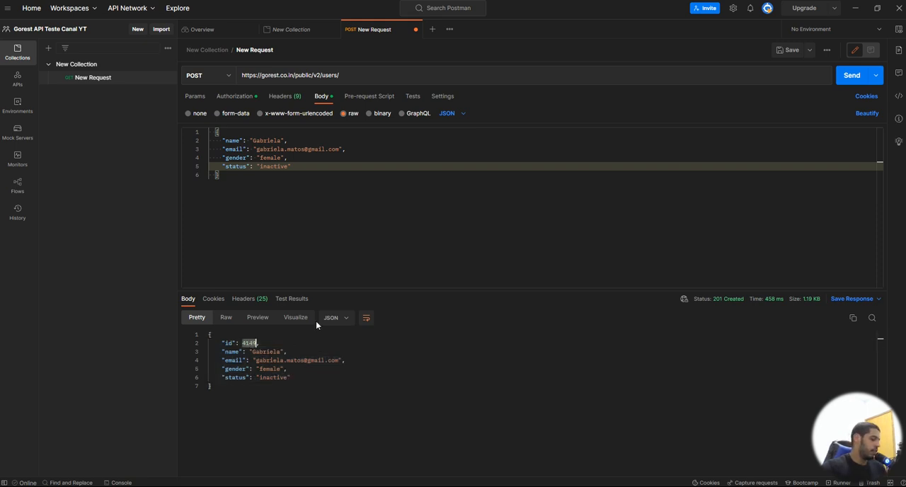
left_click(356, 75)
type("4149")
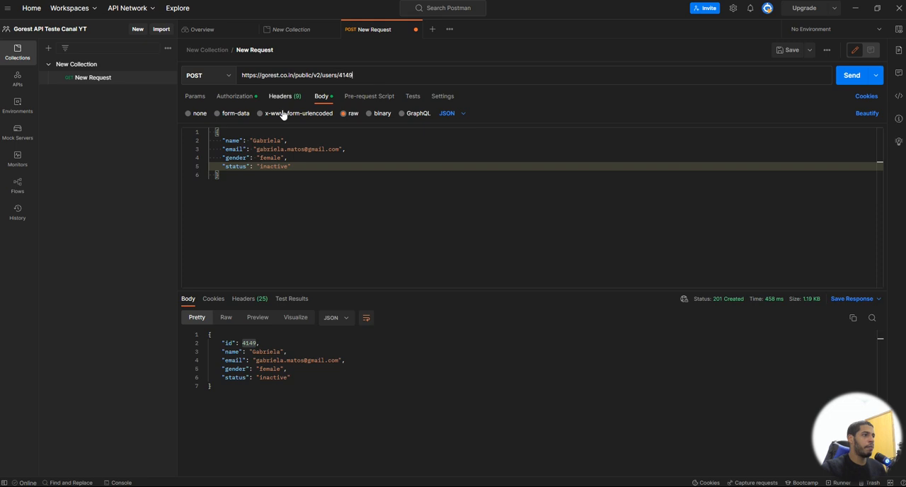
left_click(197, 75)
left_click(197, 96)
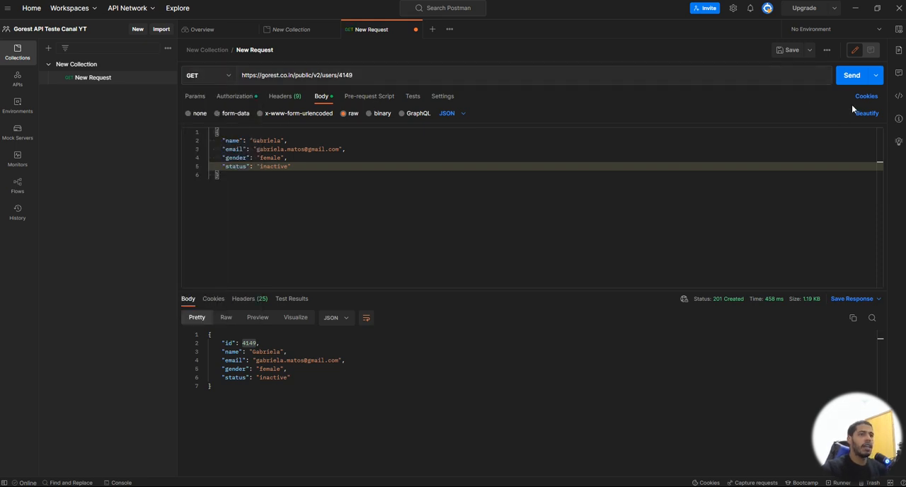
left_click(851, 75)
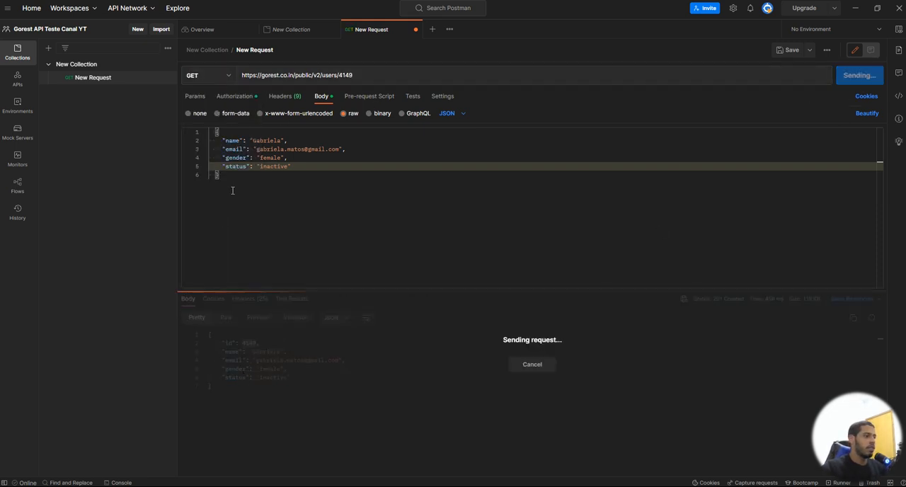
Step: Resend the GET request with an emptied request body and restore the deleted JSON
key("ctrl+a")
key("BackSpace")
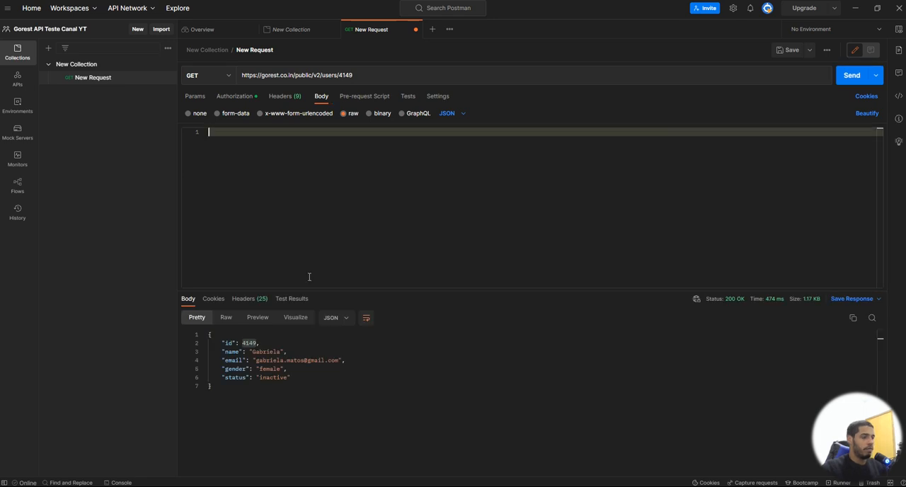
left_click(860, 75)
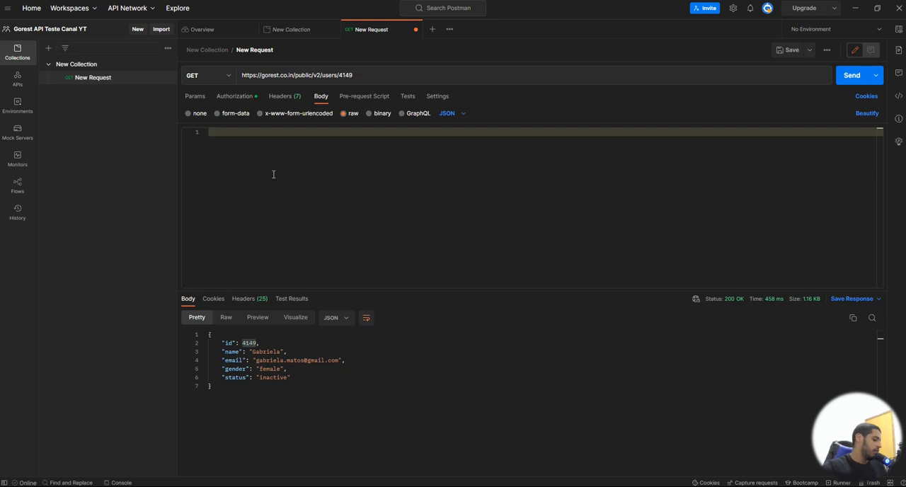
key("ctrl+z")
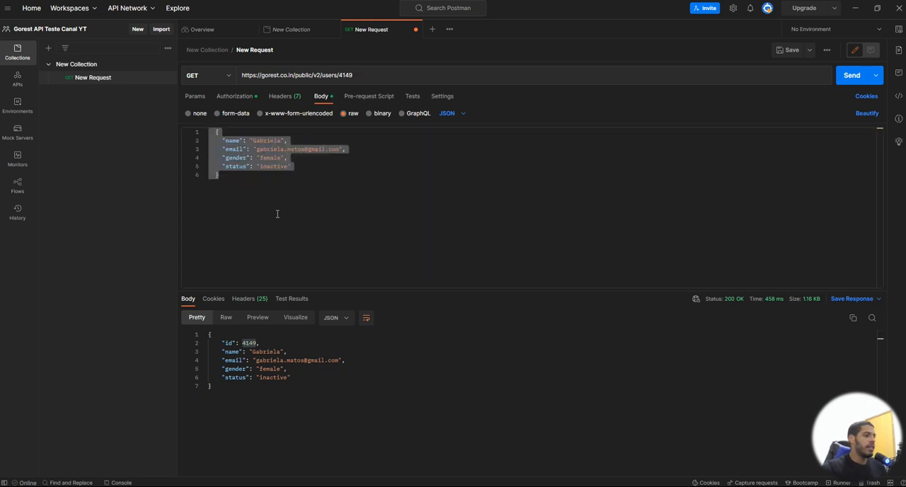
left_click(277, 214)
Step: Switch to the browser to check the update-user endpoint on the Go REST page and the status values in the users list
mouse_move(359, 486)
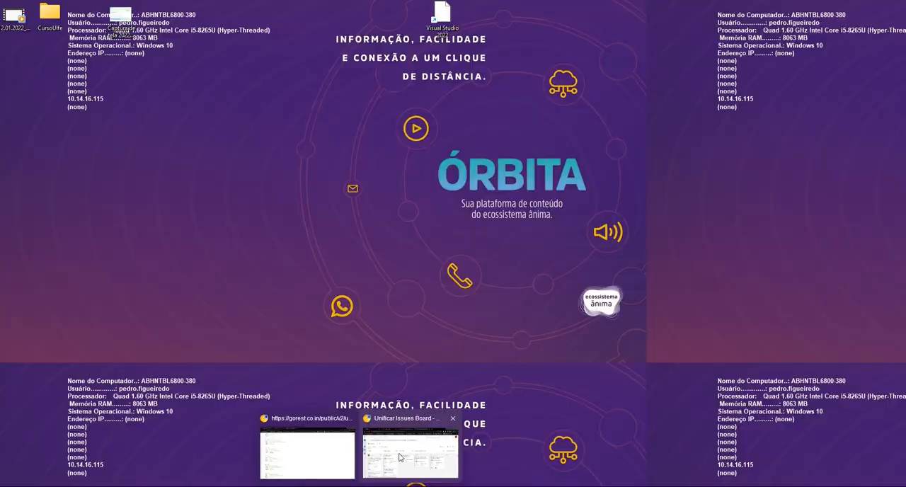
left_click(299, 459)
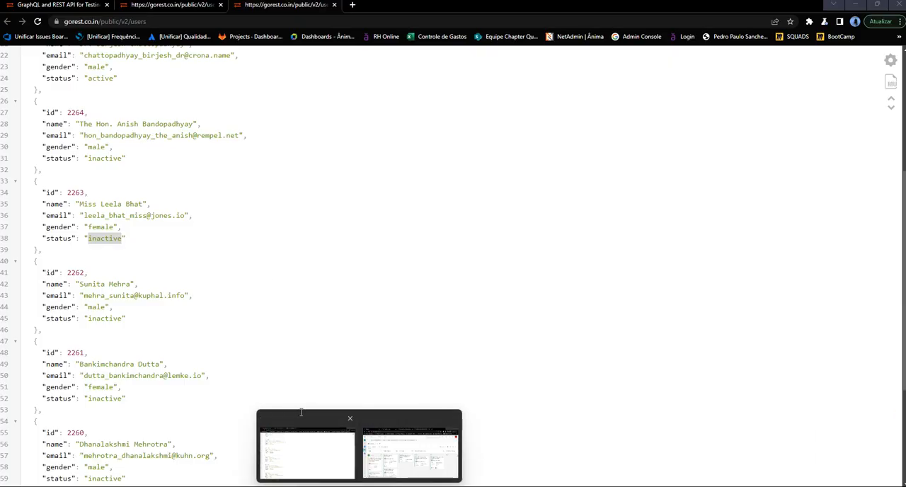
left_click(69, 5)
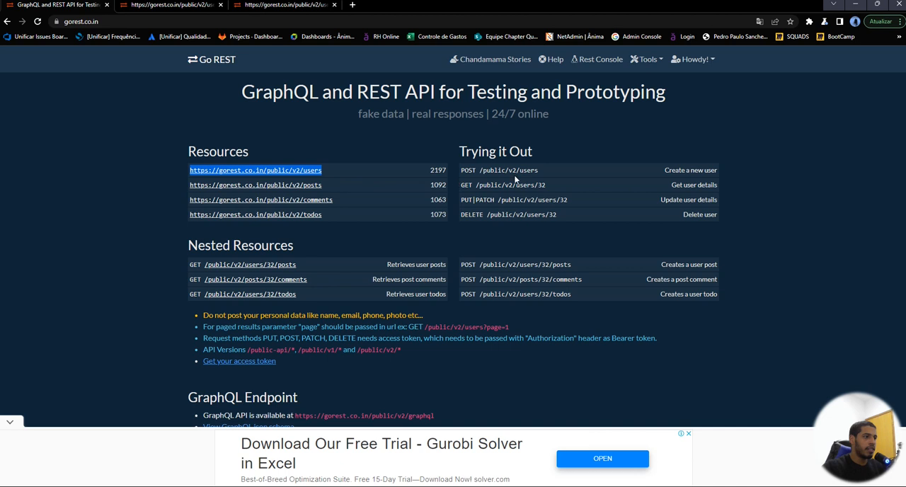
double_click(563, 199)
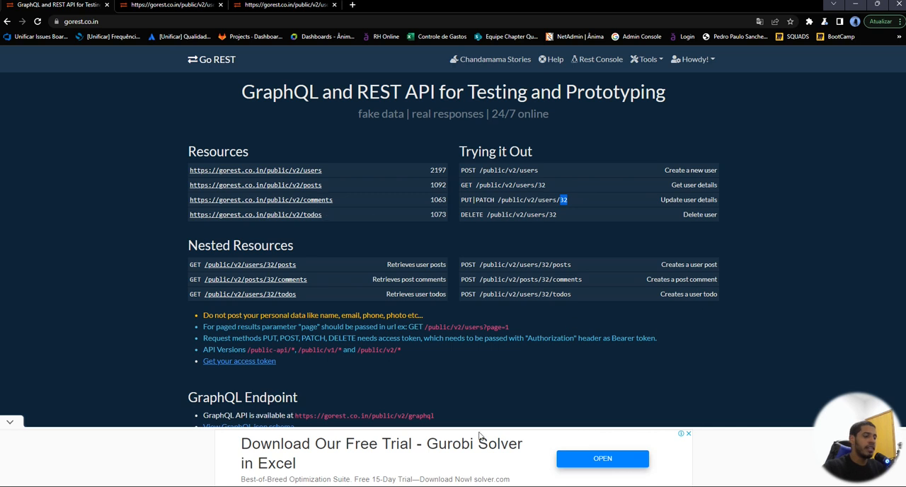
mouse_move(549, 485)
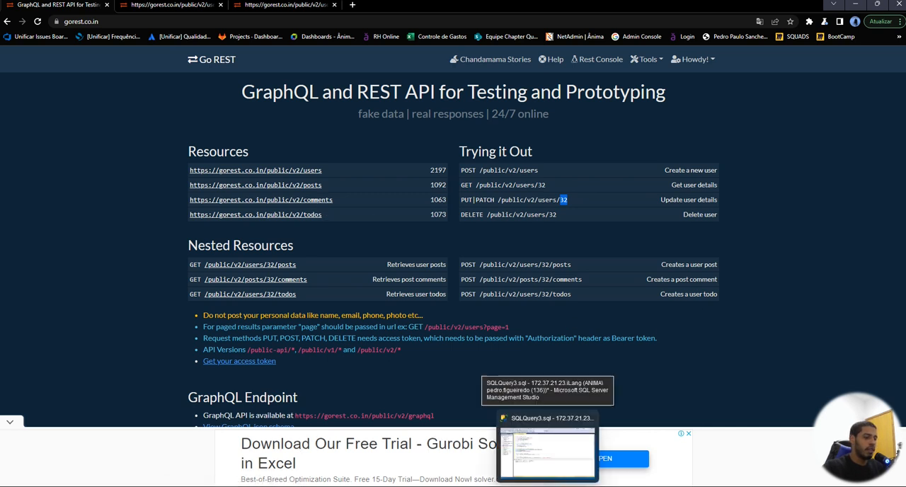
left_click(171, 5)
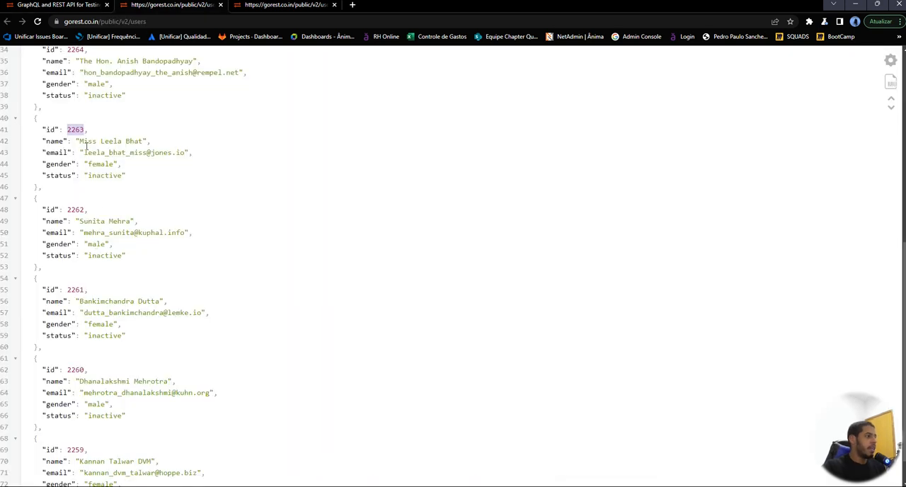
scroll(163, 250, "up", 4)
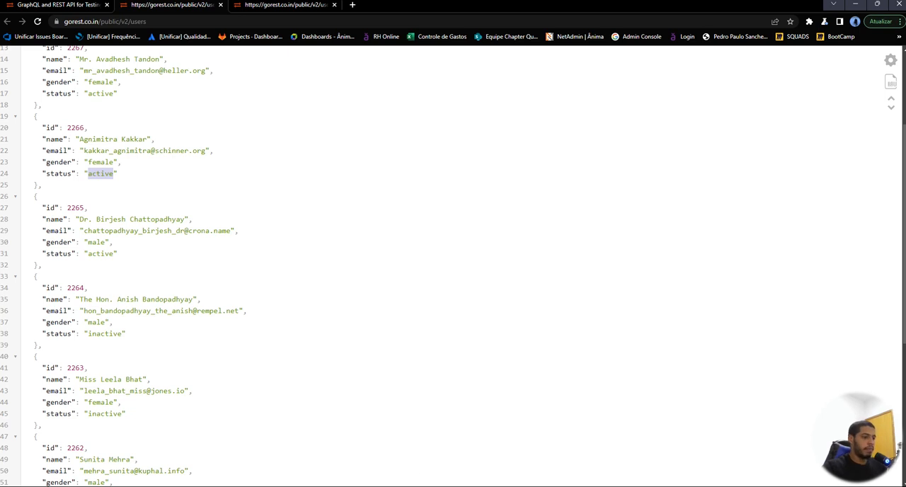
Step: Switch to Postman, set the method to PATCH and the body's status to "active", send the update and select the response fields
mouse_move(451, 479)
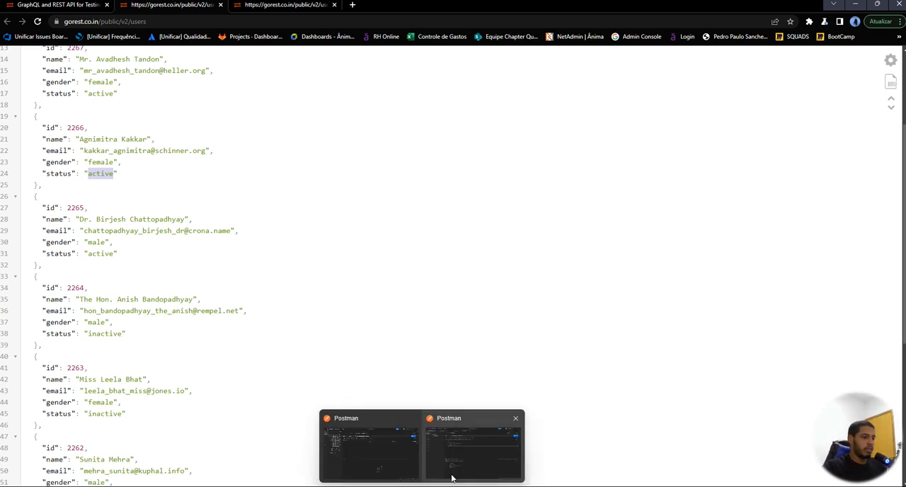
left_click(450, 479)
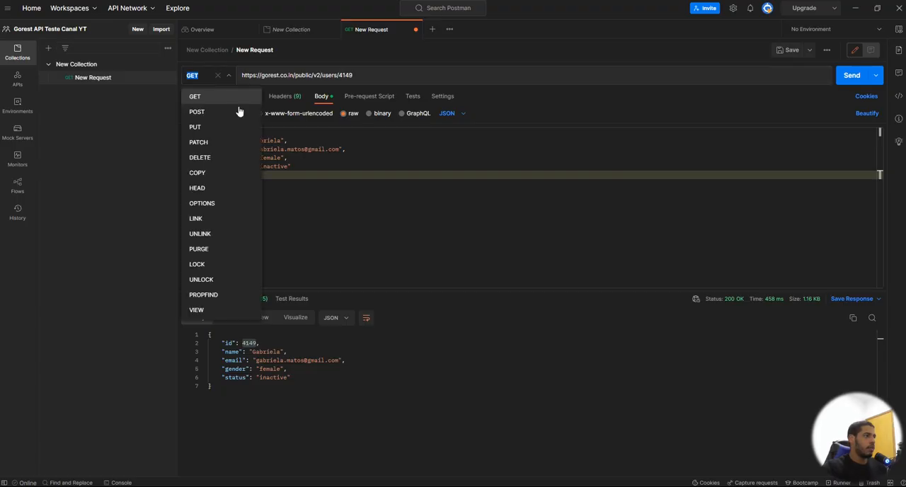
left_click(217, 146)
left_click(273, 167)
key("BackSpace")
key("BackSpace")
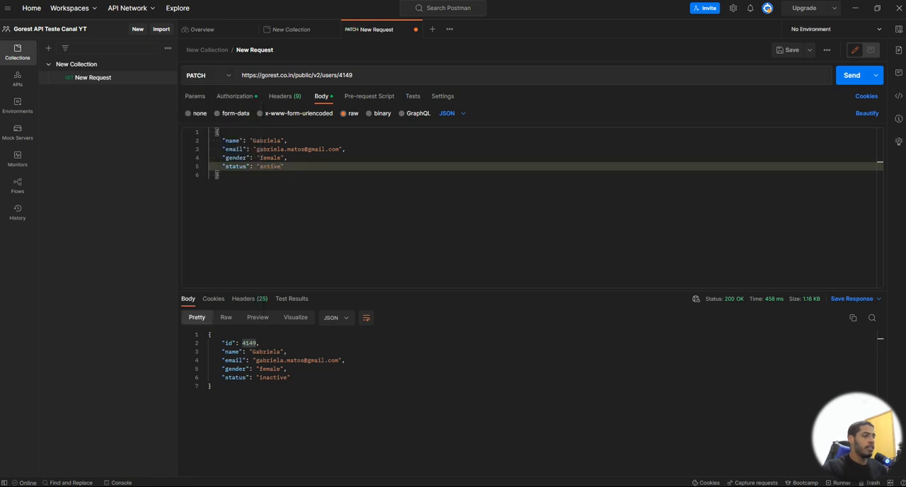
left_click(847, 80)
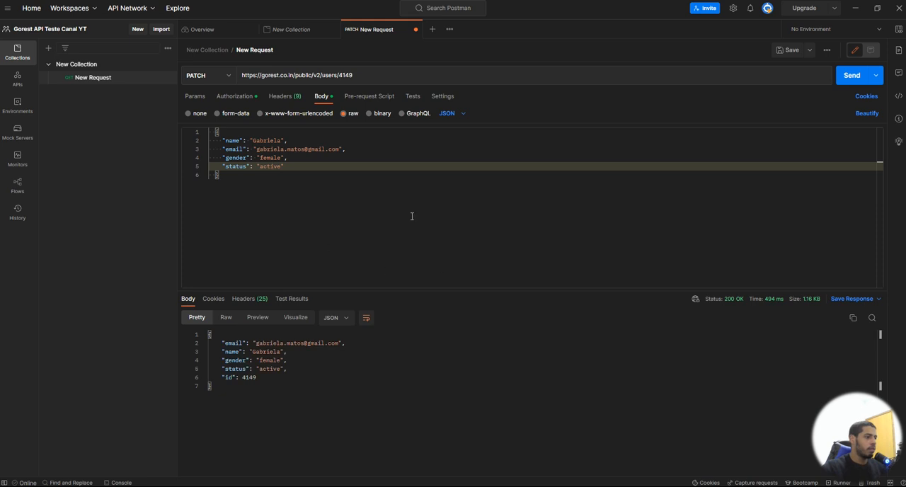
left_click_drag(260, 383, 218, 342)
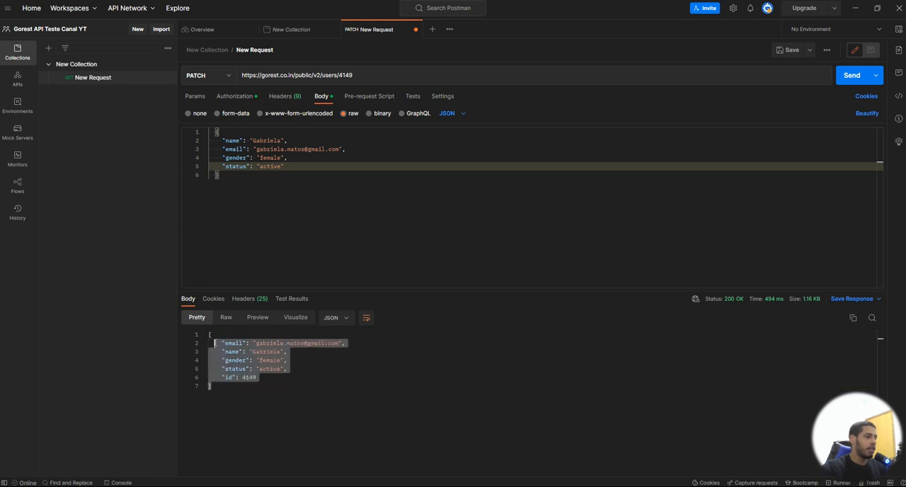
Step: Query the updated user again with GET and select the status value in the response
left_click(208, 76)
left_click(213, 97)
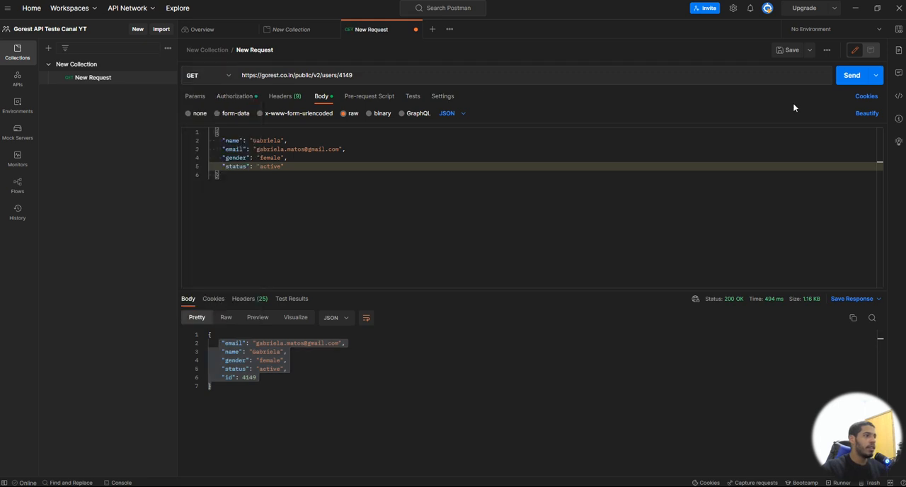
left_click(854, 76)
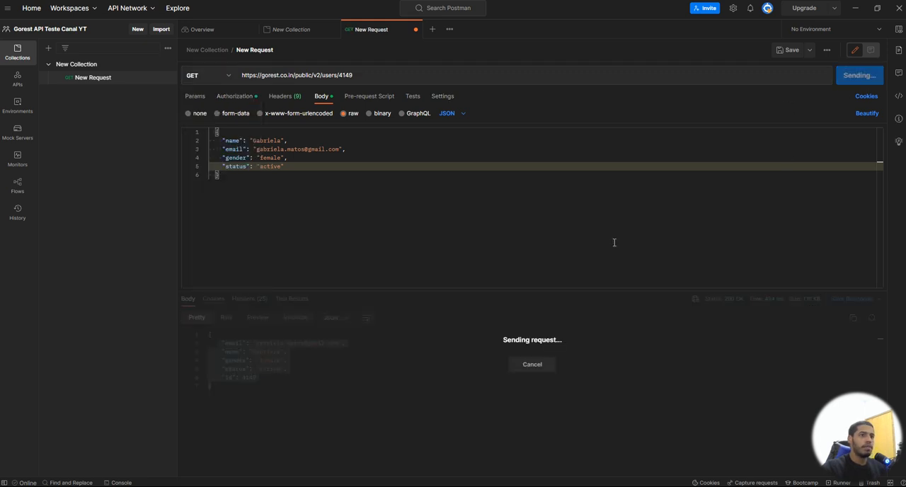
double_click(271, 378)
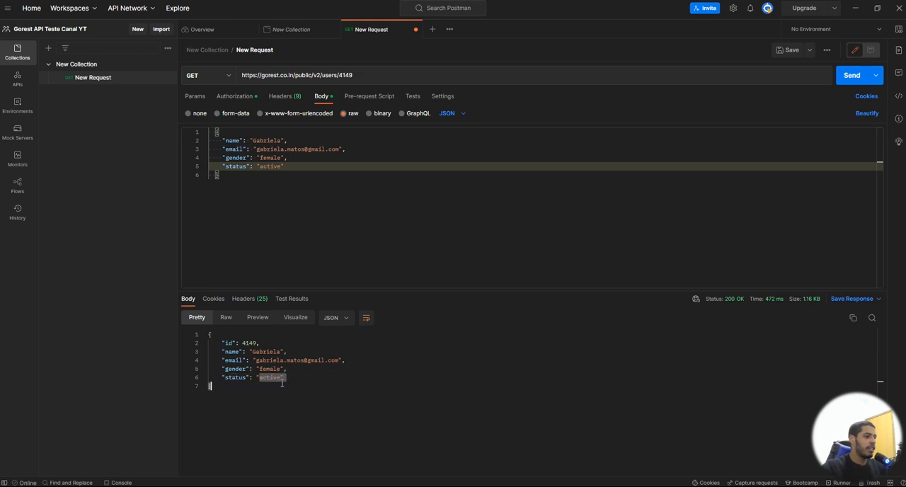
left_click(208, 79)
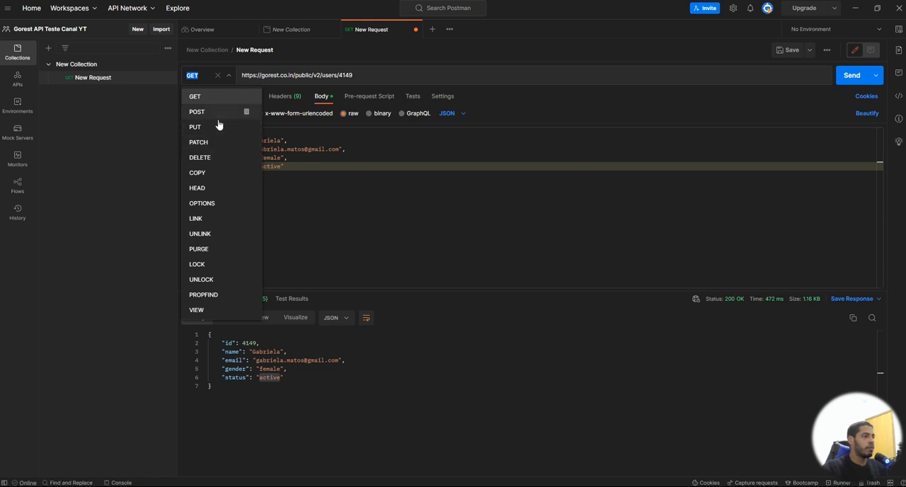
left_click(296, 205)
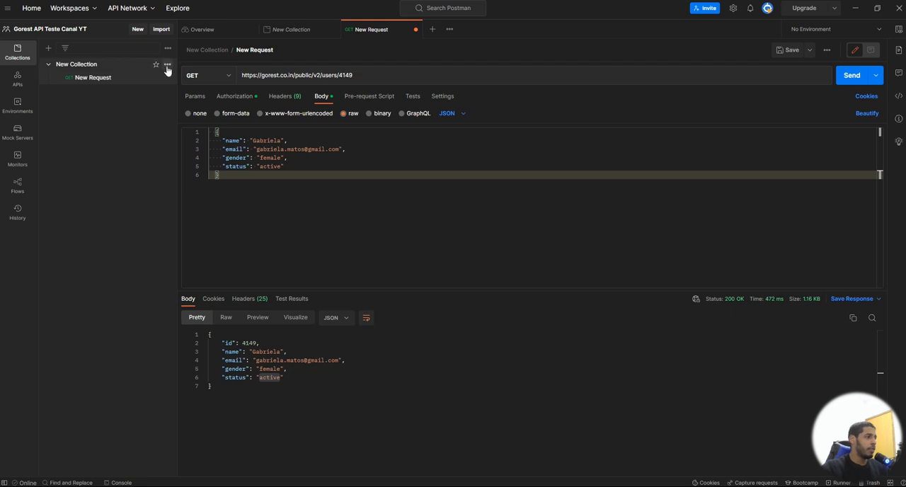
Step: Add another request to New Collection, keeping its default name
left_click(167, 64)
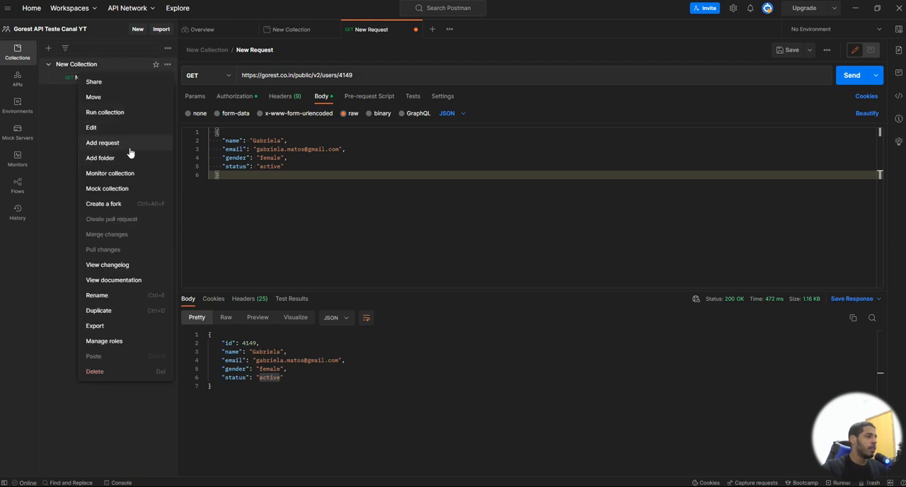
left_click(103, 142)
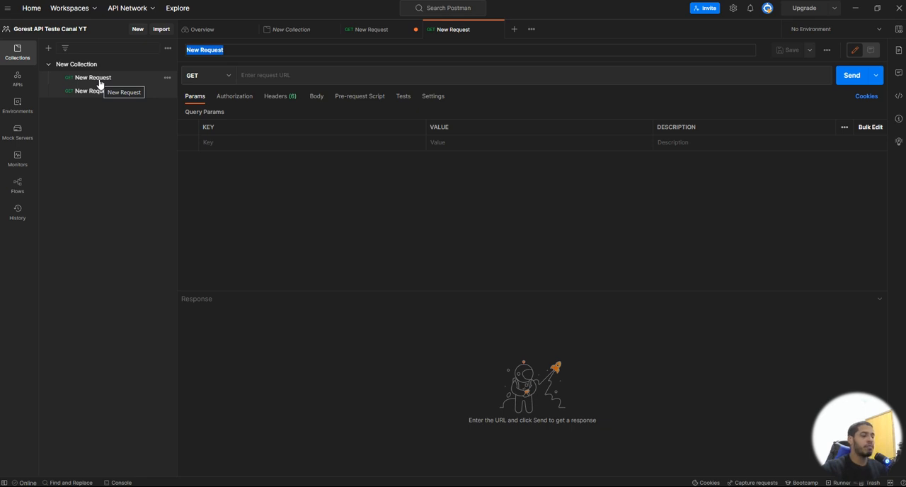
left_click(146, 89)
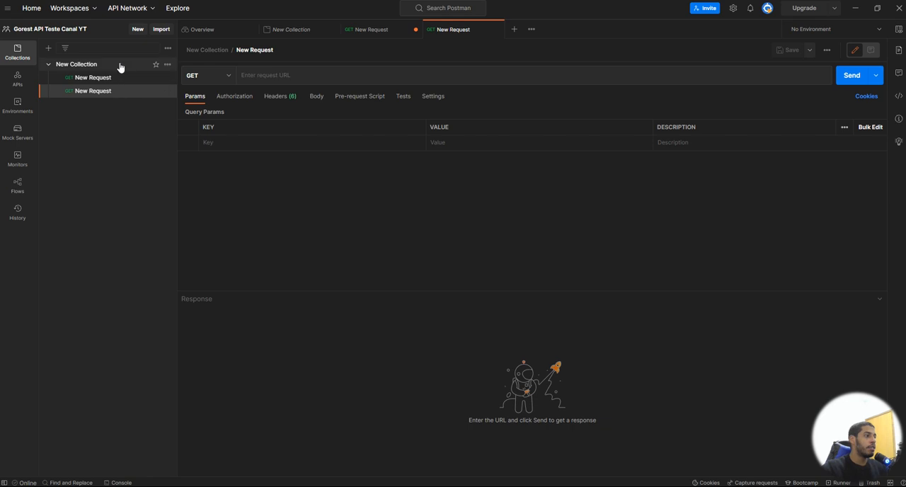
Step: View the run configuration for New Collection and close the Runner without running it
left_click(167, 64)
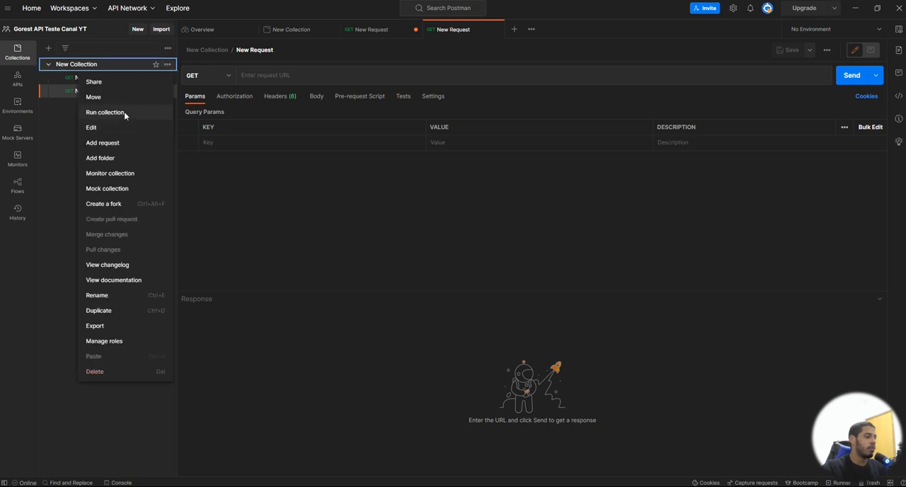
left_click(105, 112)
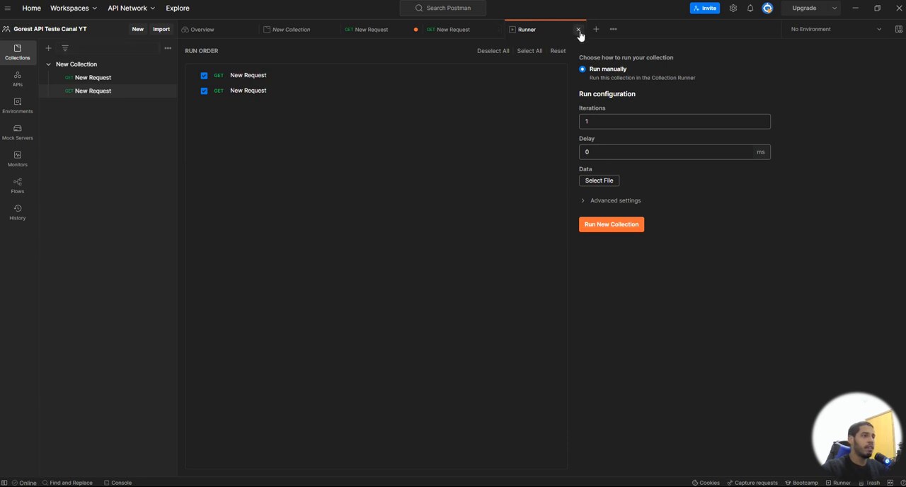
left_click(578, 30)
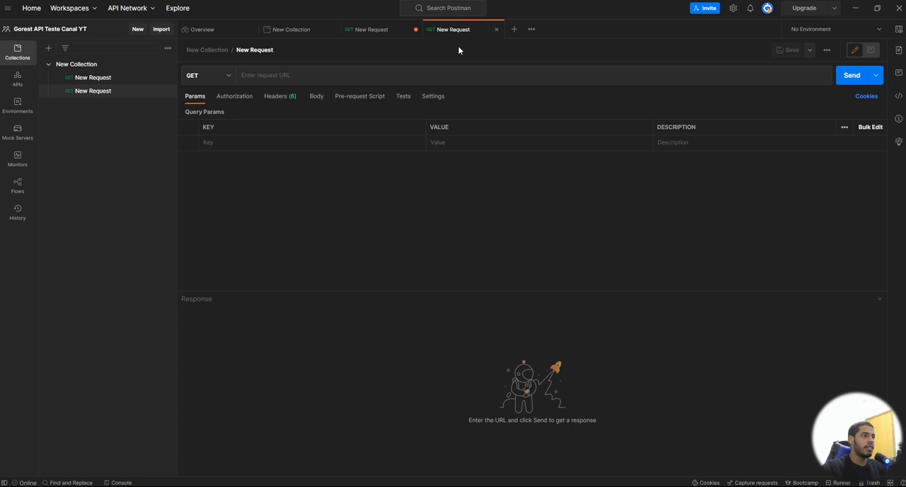
Step: Reopen the collection's first request and examine the returned user's fields, selecting the id value
left_click(105, 79)
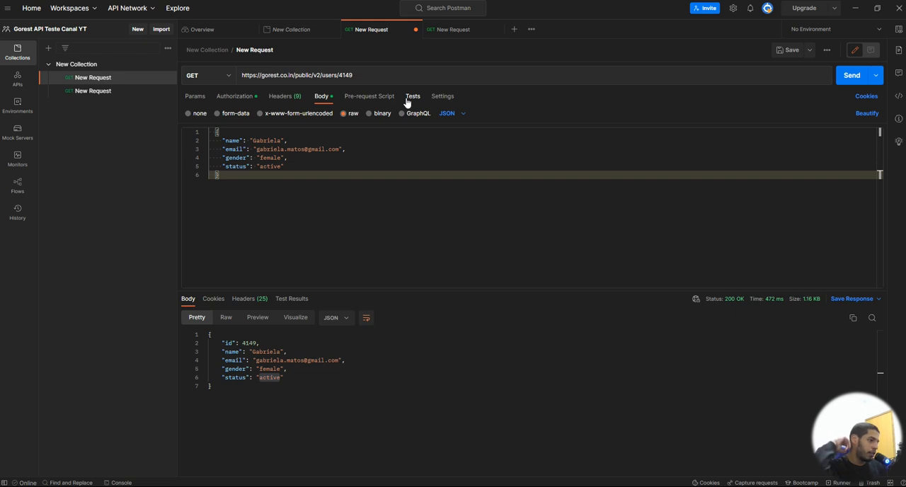
left_click_drag(284, 377, 214, 342)
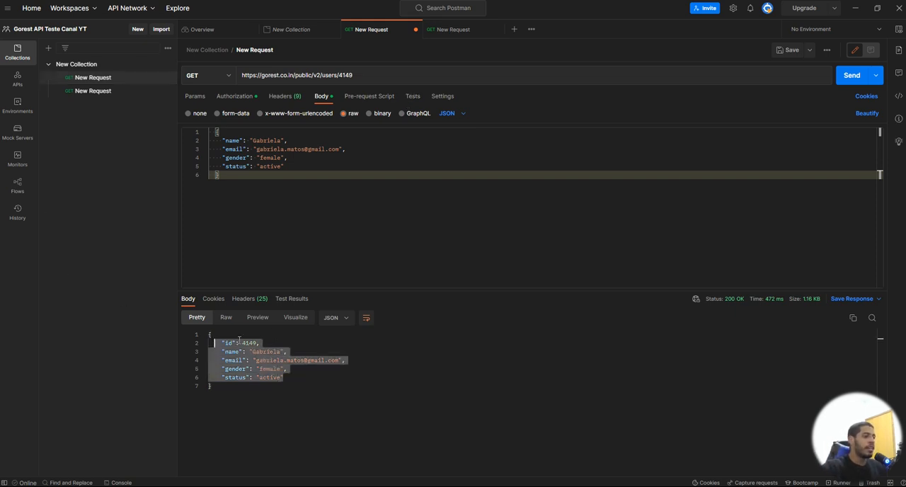
left_click_drag(285, 378, 219, 341)
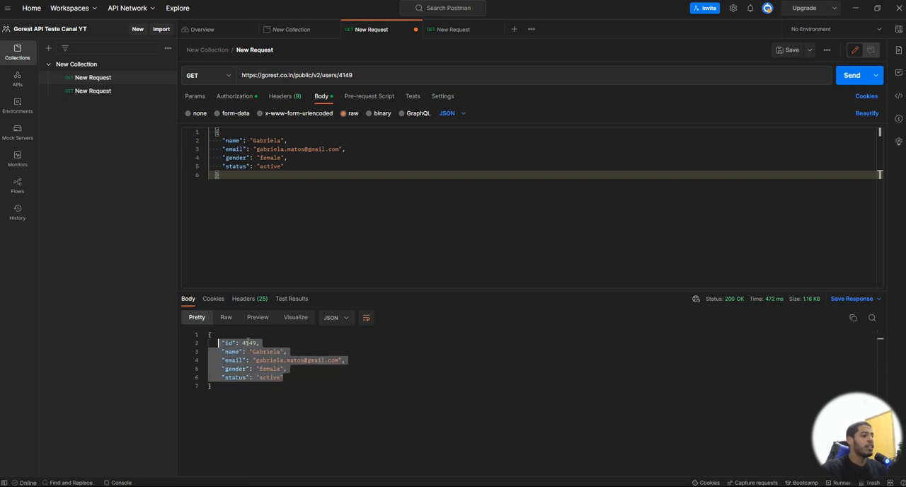
left_click(244, 343)
double_click(243, 342)
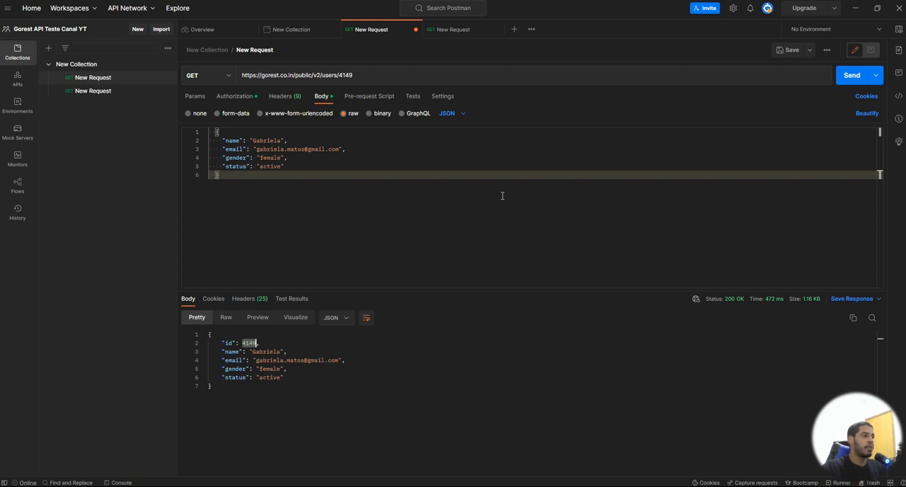
left_click(193, 75)
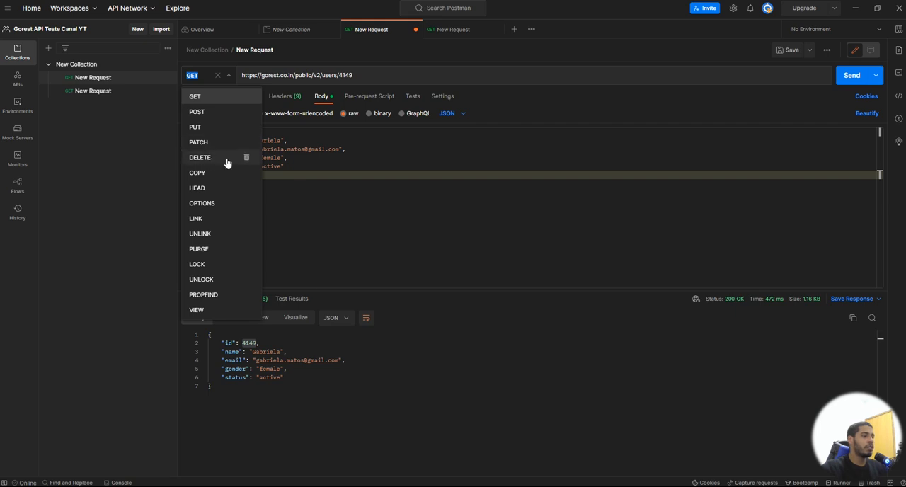
left_click(508, 204)
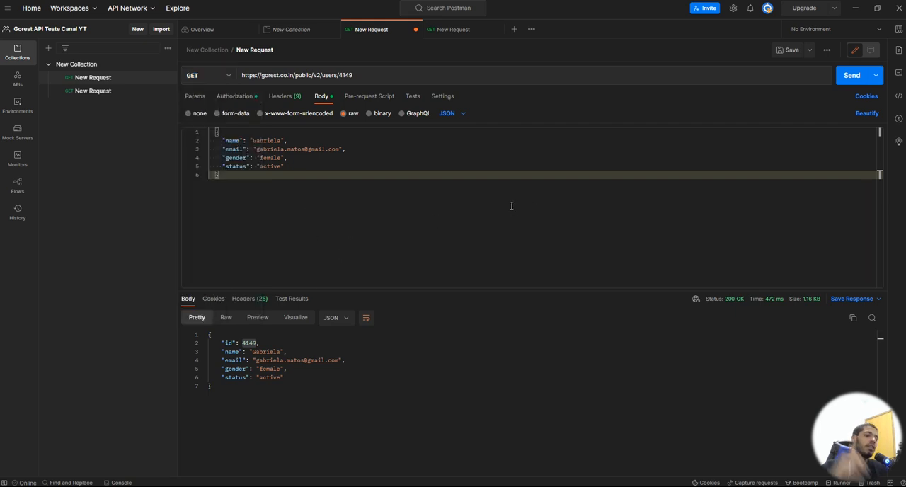